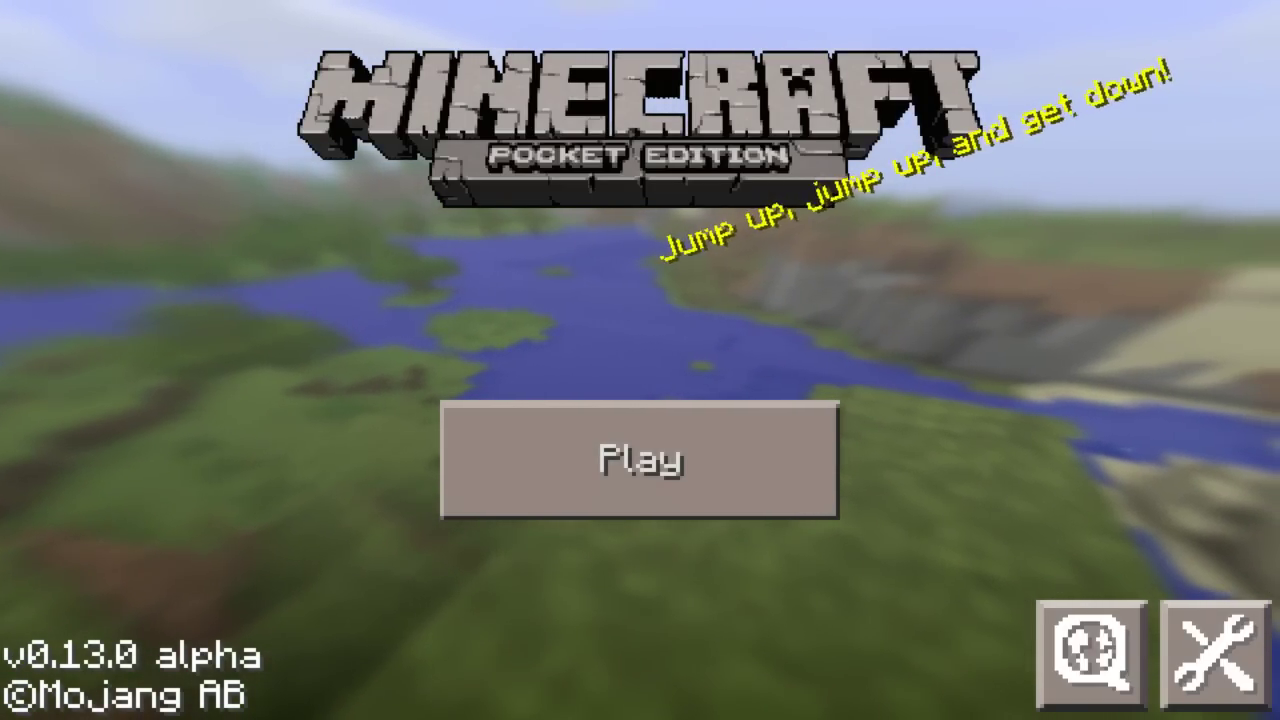
- Open the saved-worlds list and scroll through the existing worlds
left_click(640, 460)
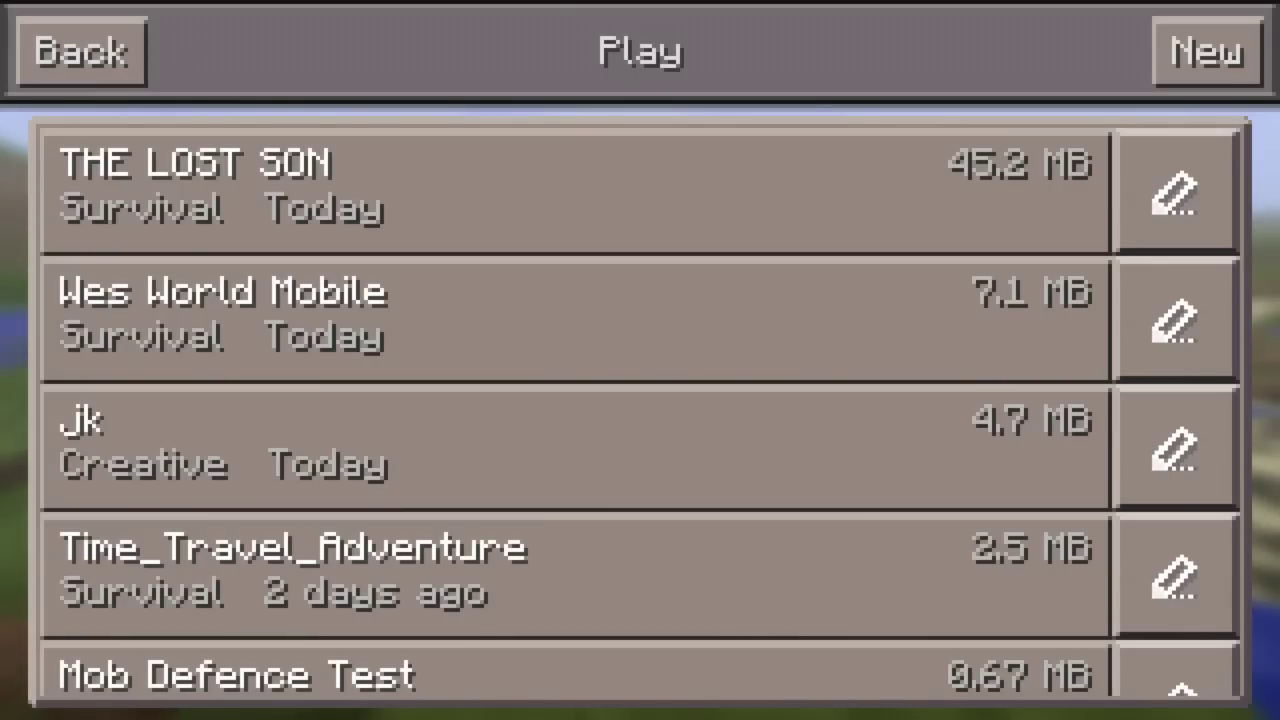
scroll(640, 400, "down", 10)
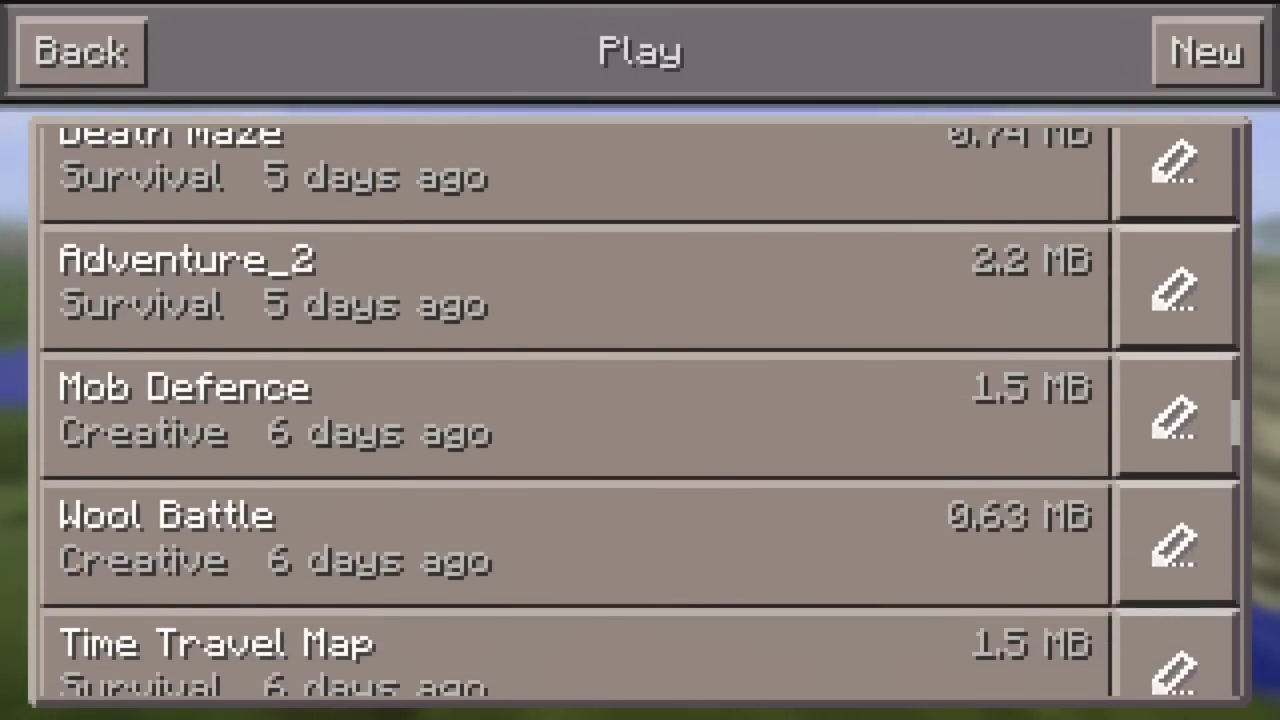
left_click(400, 520)
scroll(640, 400, "down", 3)
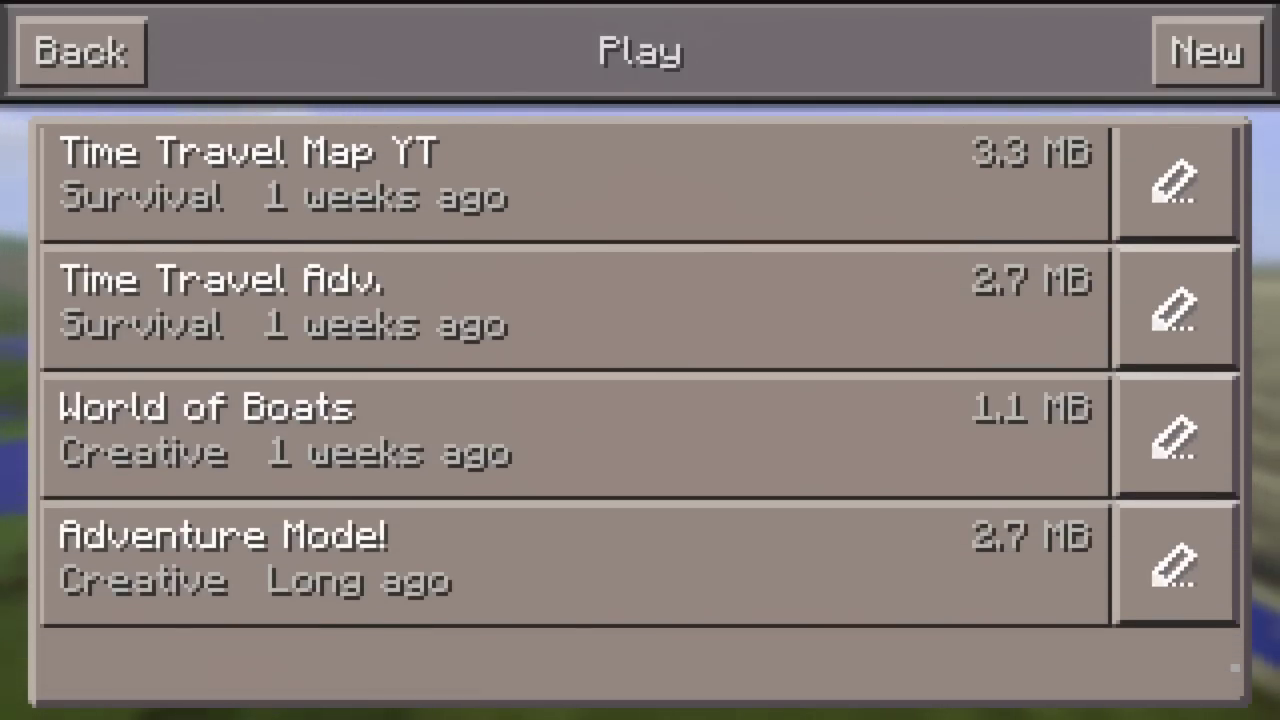
scroll(640, 400, "up", 5)
scroll(640, 400, "down", 3)
left_click(400, 510)
scroll(640, 400, "down", 3)
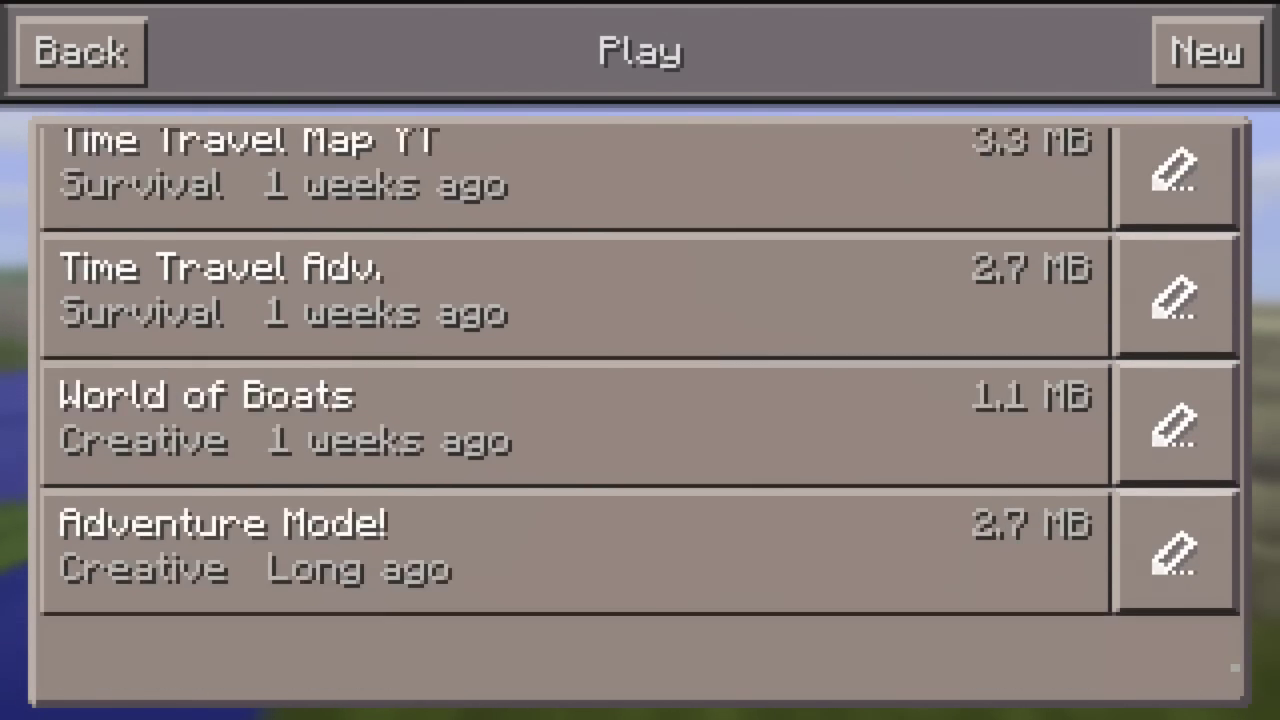
scroll(640, 400, "up", 5)
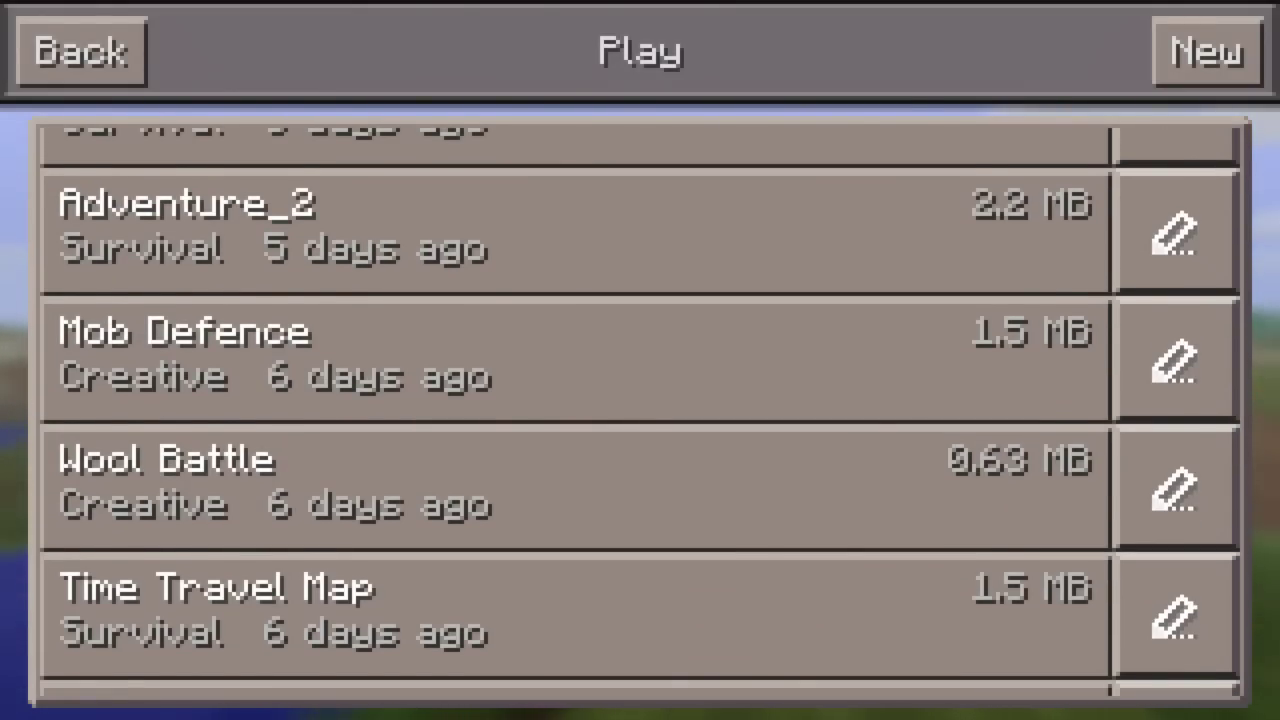
- Start a new world named Tutorial and set its world type to Flat
left_click(1207, 51)
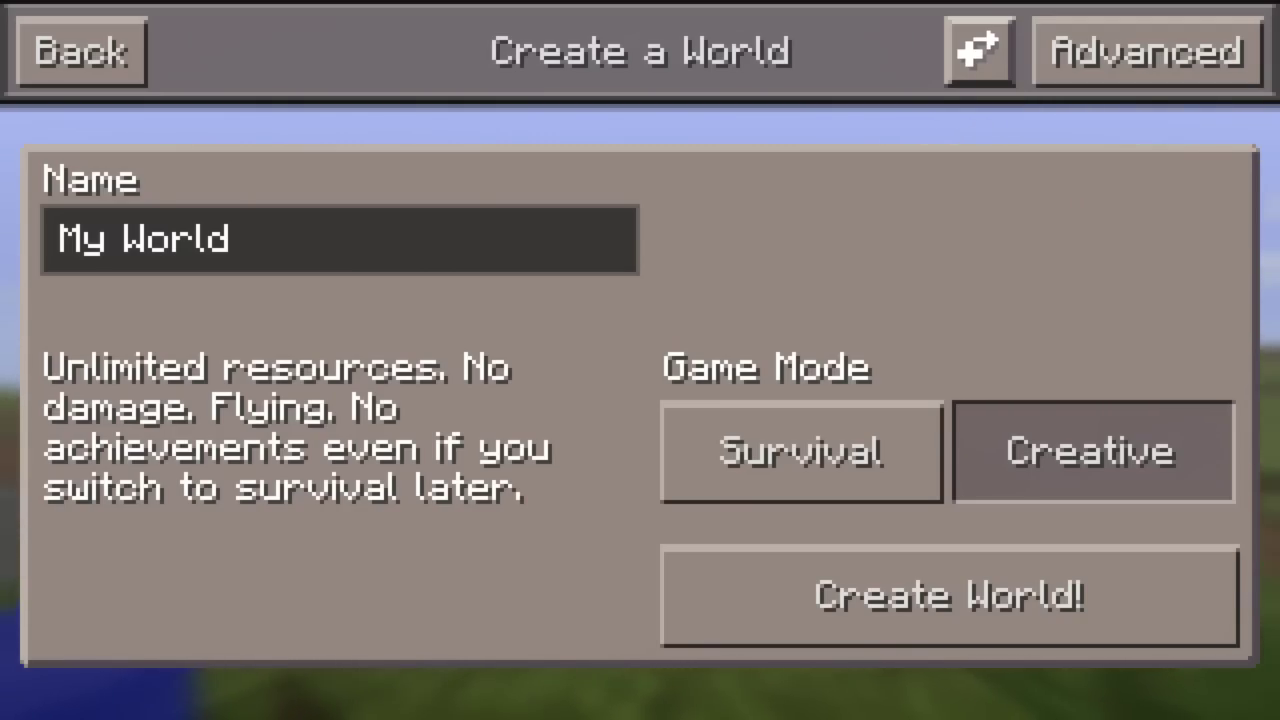
left_click(340, 239)
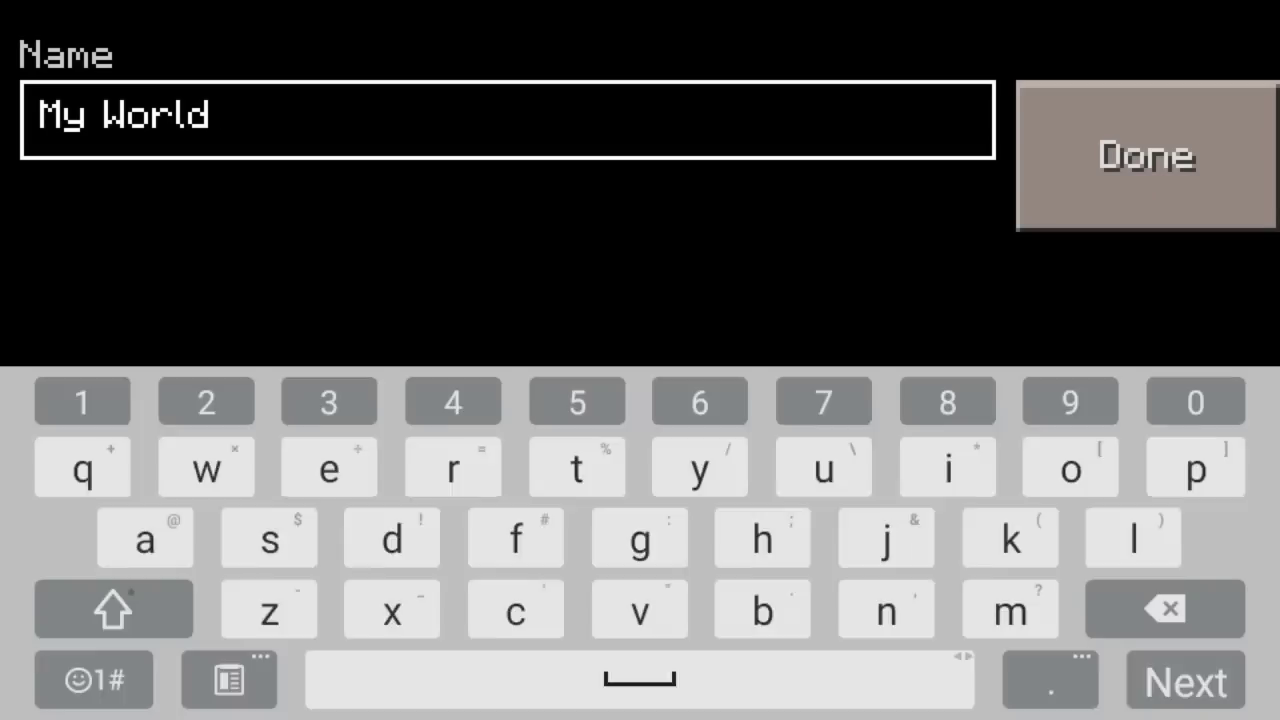
key("BackSpace")
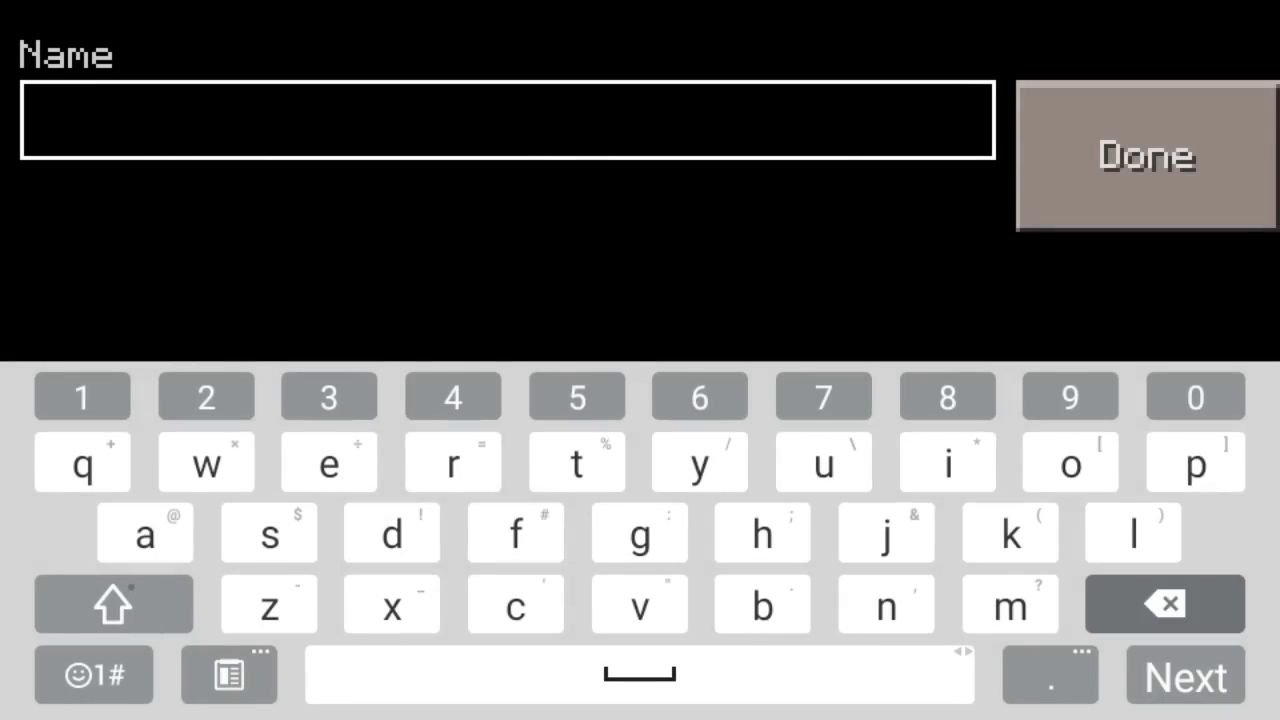
type("Tutorial")
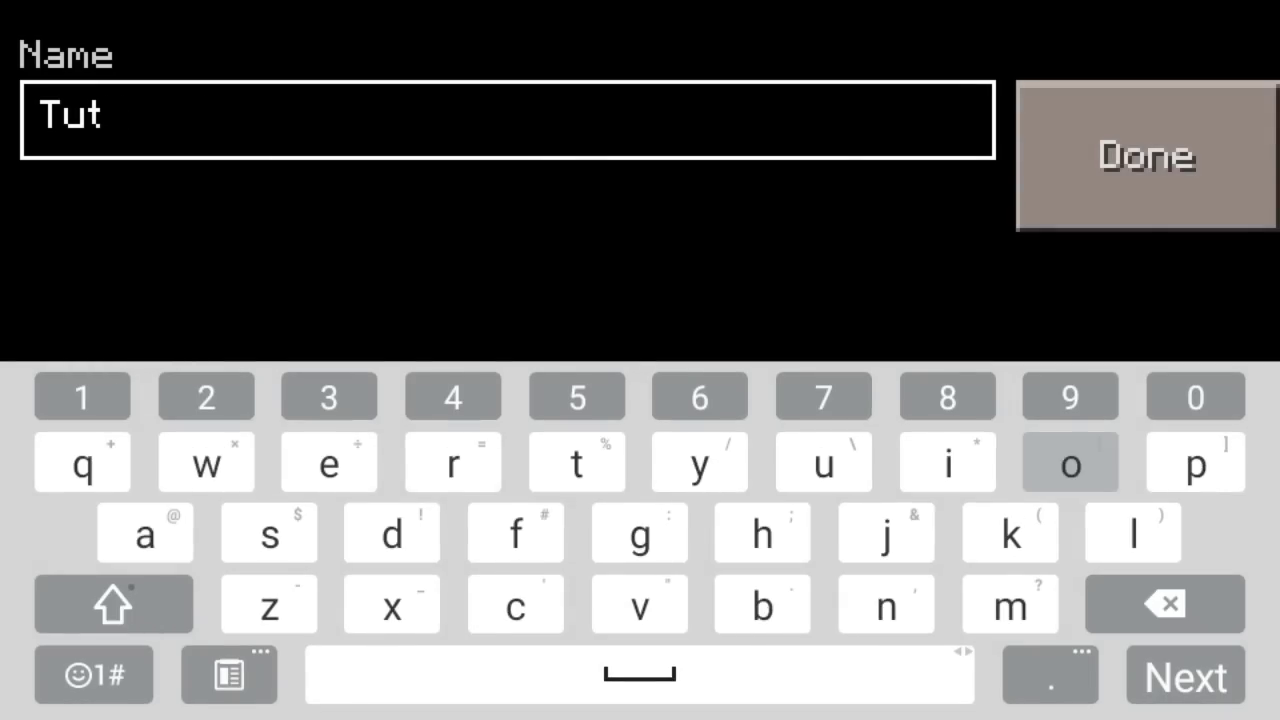
key("Return")
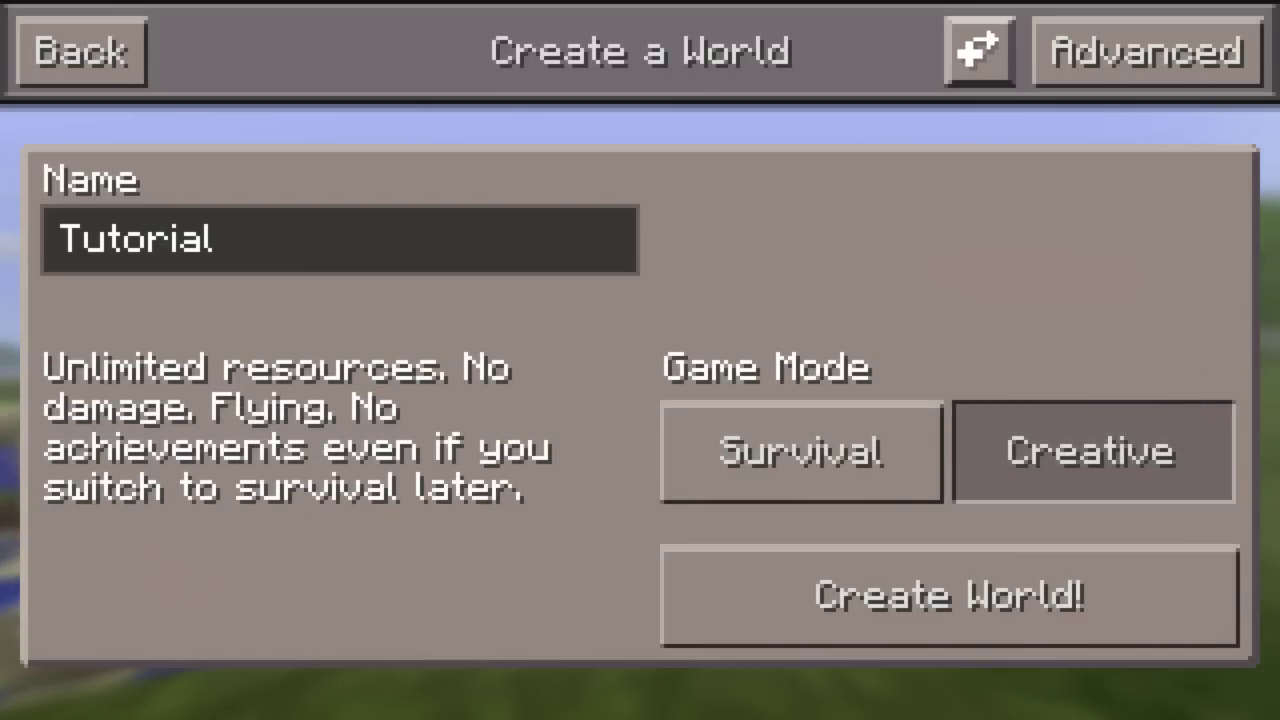
left_click(1147, 52)
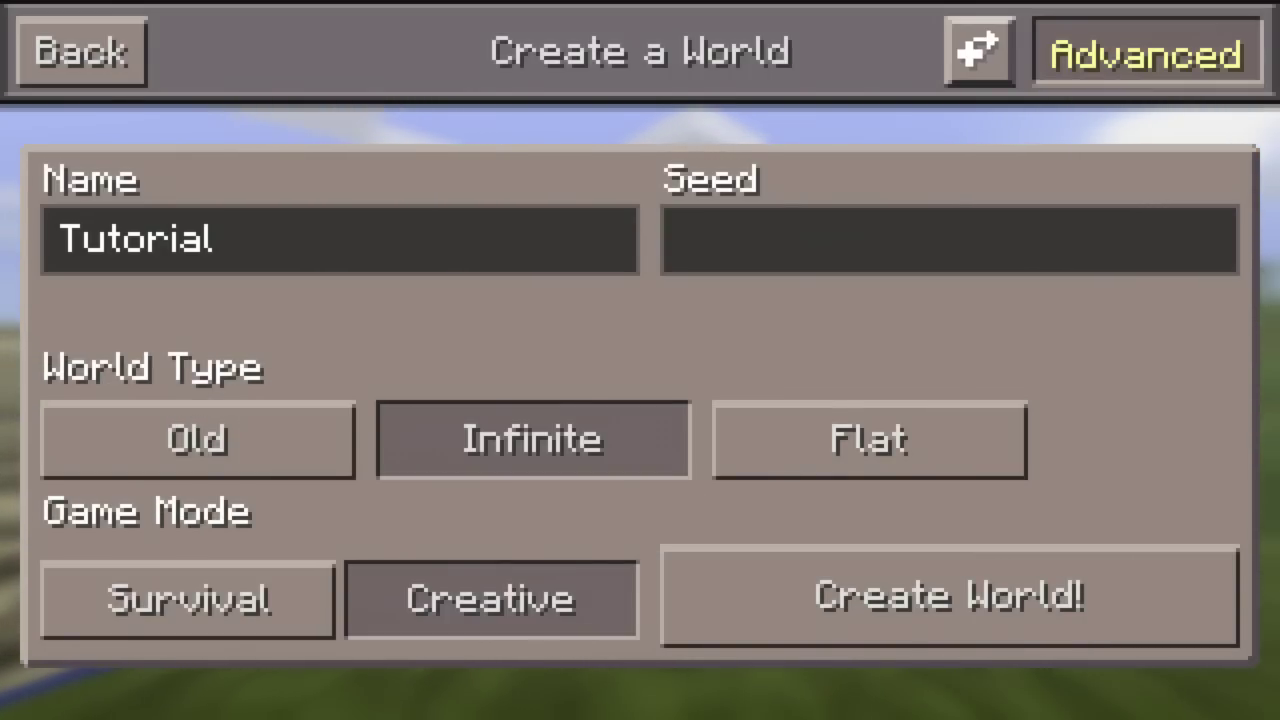
left_click(868, 440)
- Generate the flat Tutorial world, look around the terrain, then quit to the title screen
left_click(949, 596)
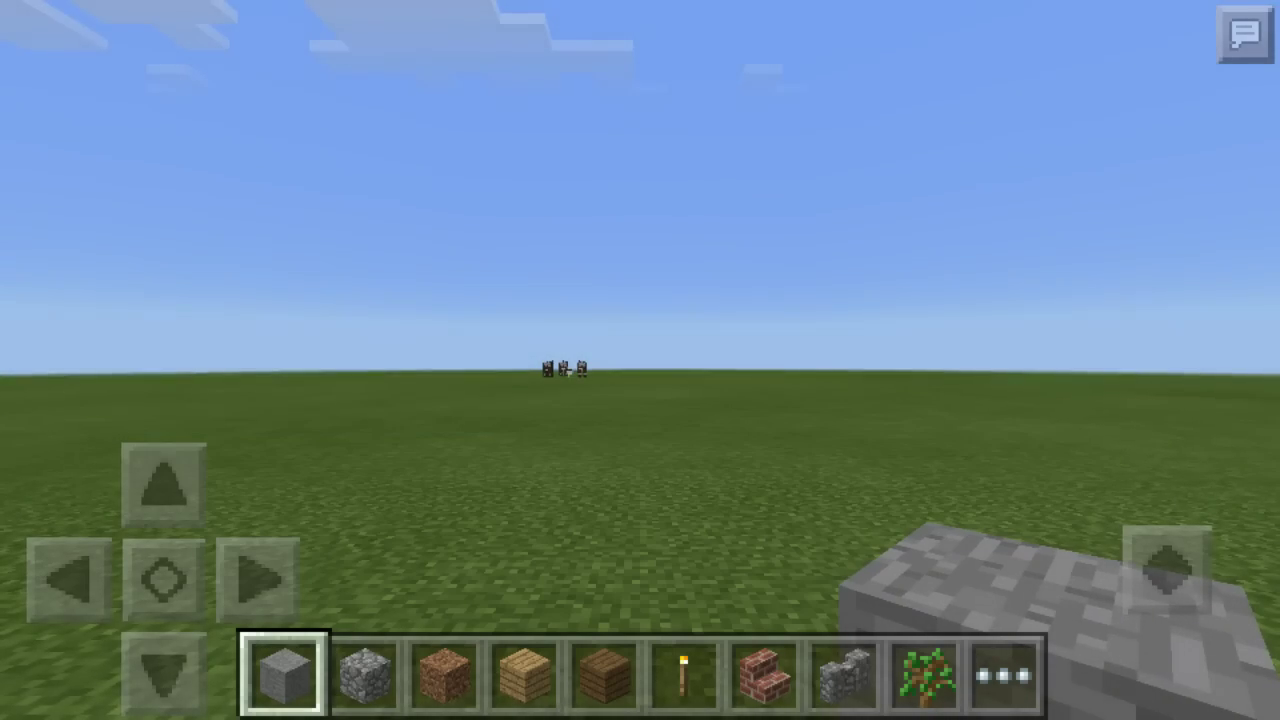
mouse_move(740, 466)
left_mouse_down()
mouse_move(1014, 400)
mouse_move(871, 543)
mouse_move(620, 450)
mouse_move(977, 380)
mouse_move(580, 400)
mouse_move(903, 429)
mouse_move(985, 430)
mouse_move(1029, 414)
mouse_move(920, 443)
mouse_move(1010, 430)
left_mouse_up()
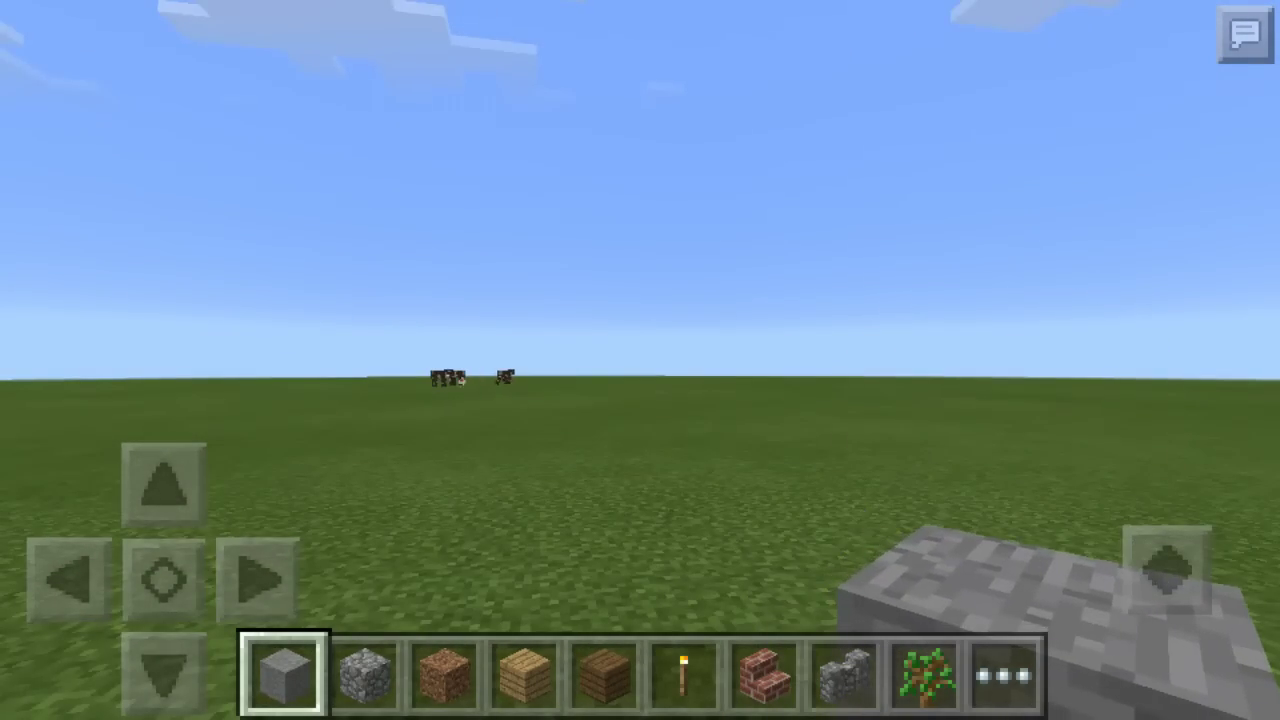
left_click_drag(735, 400, 943, 400)
key("Escape")
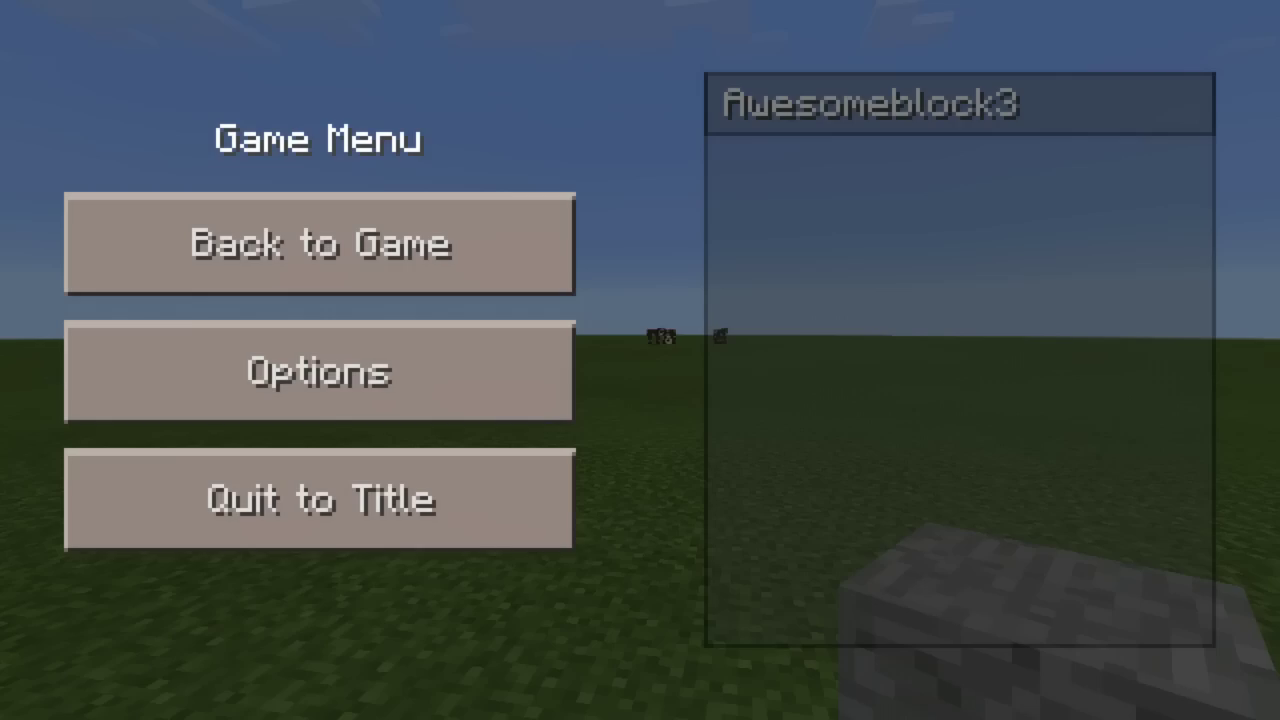
left_click(320, 499)
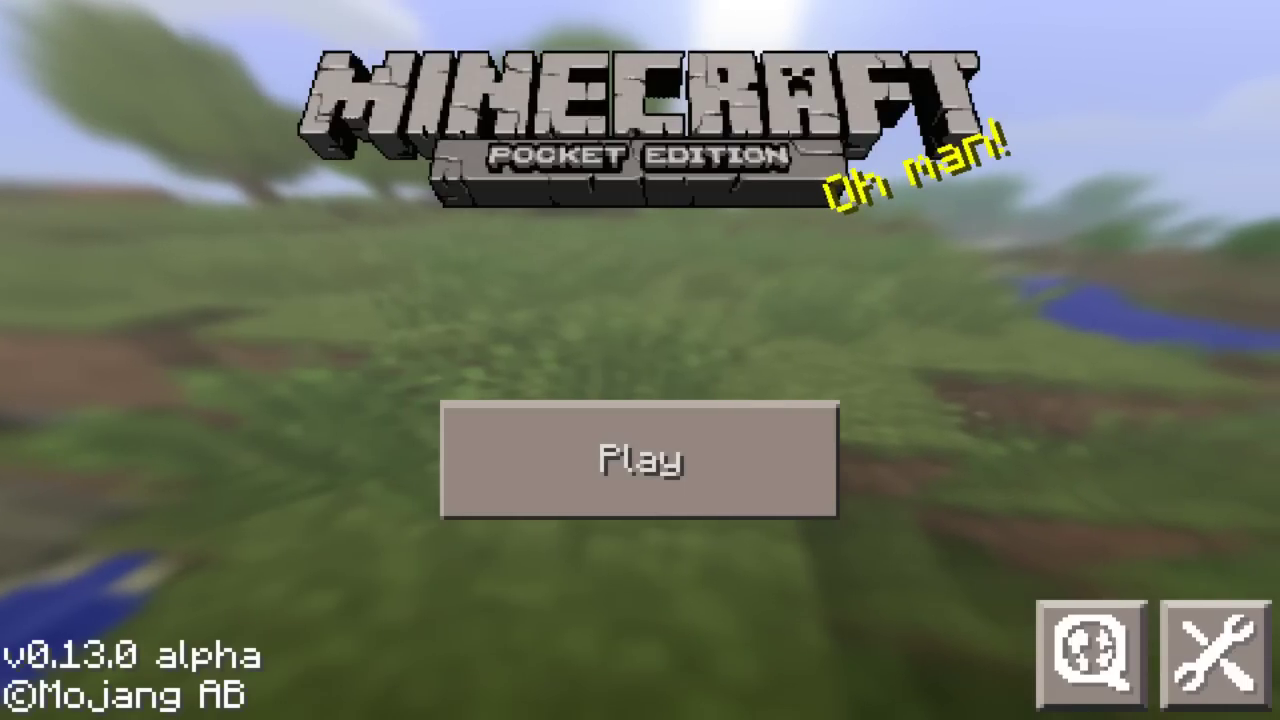
- Go to the phone's home screen and launch MCPE Master from the Family games folder
key("super")
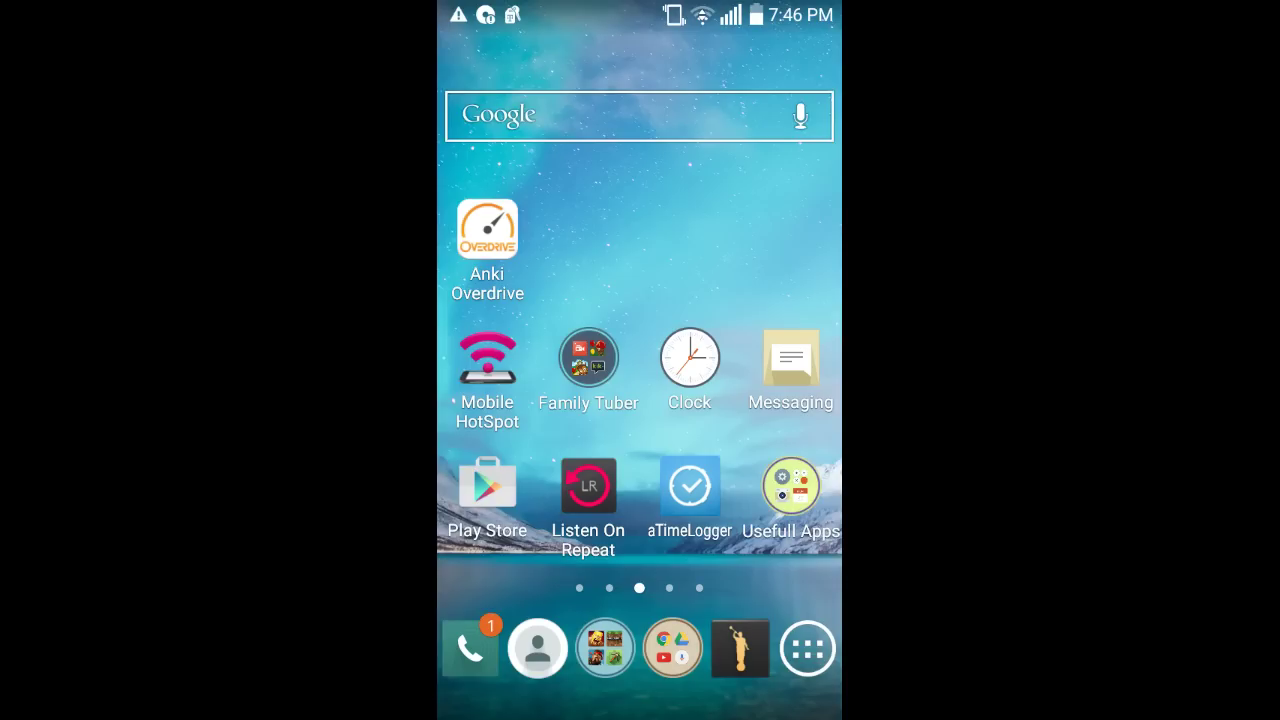
left_click(605, 648)
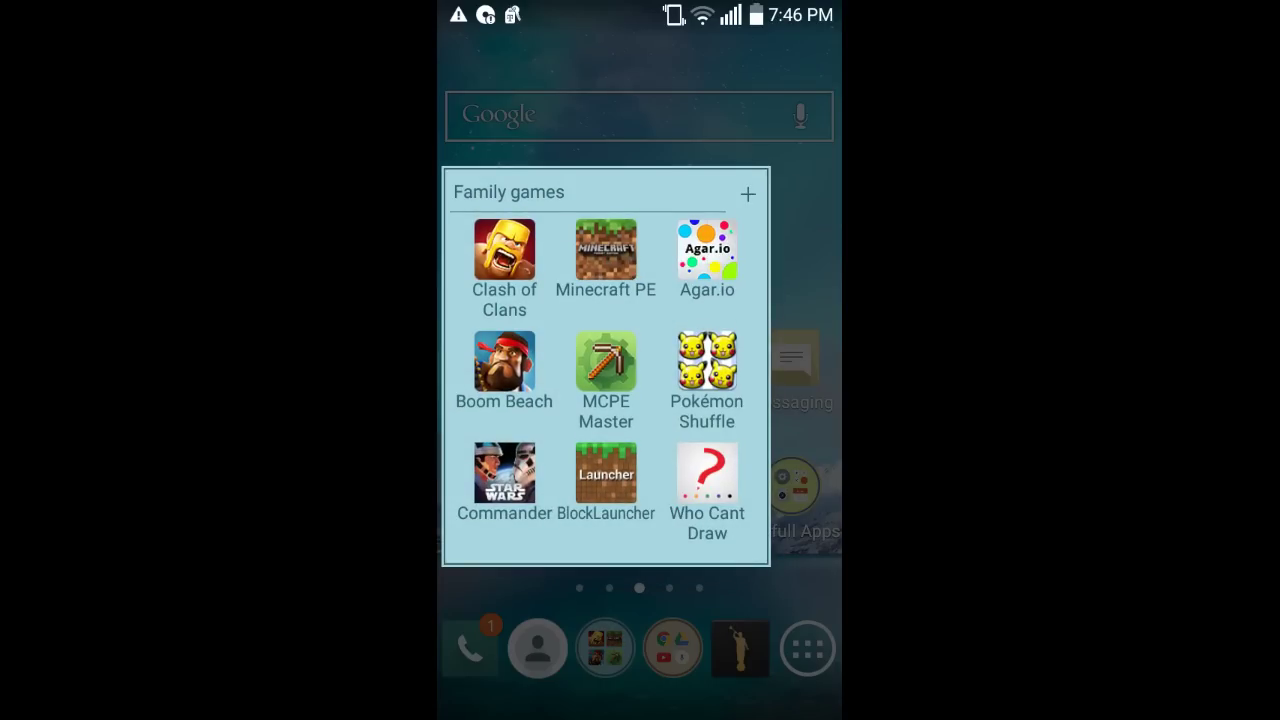
left_click(605, 365)
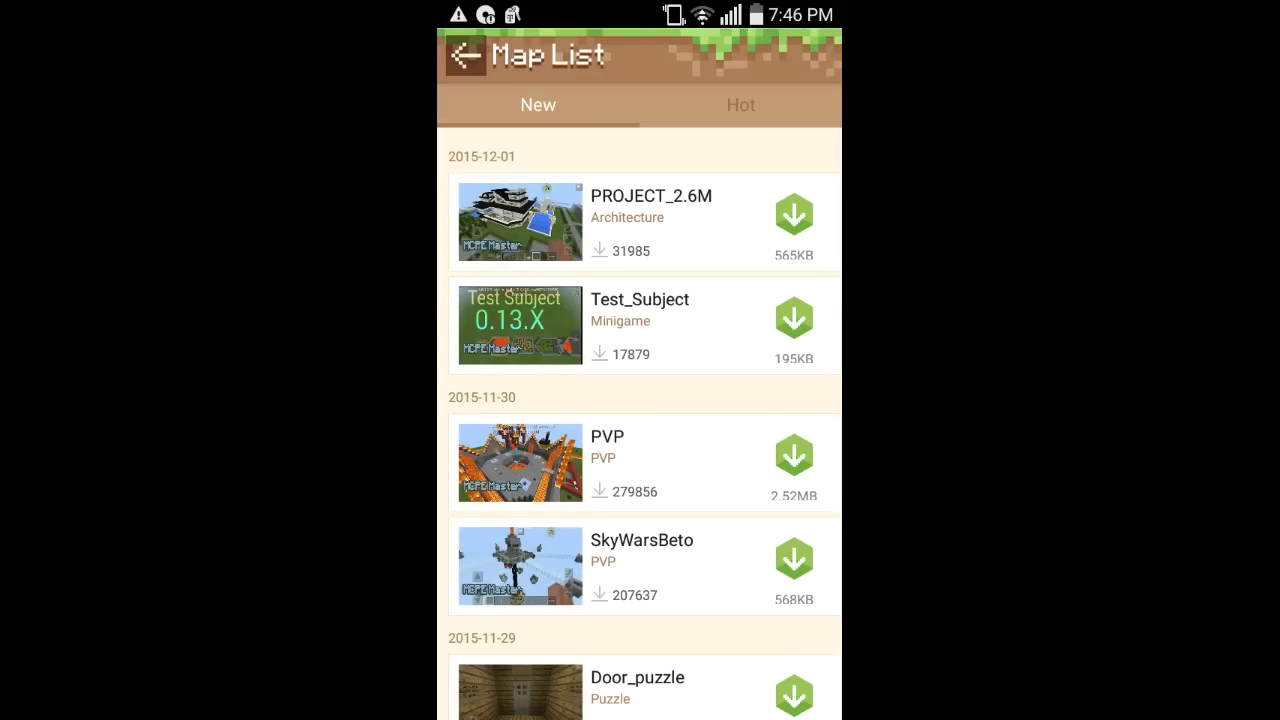
- Return to MCPE Master's home page and open My Maps under Import, checking for Tutorial
key("Escape")
scroll(640, 400, "down", 3)
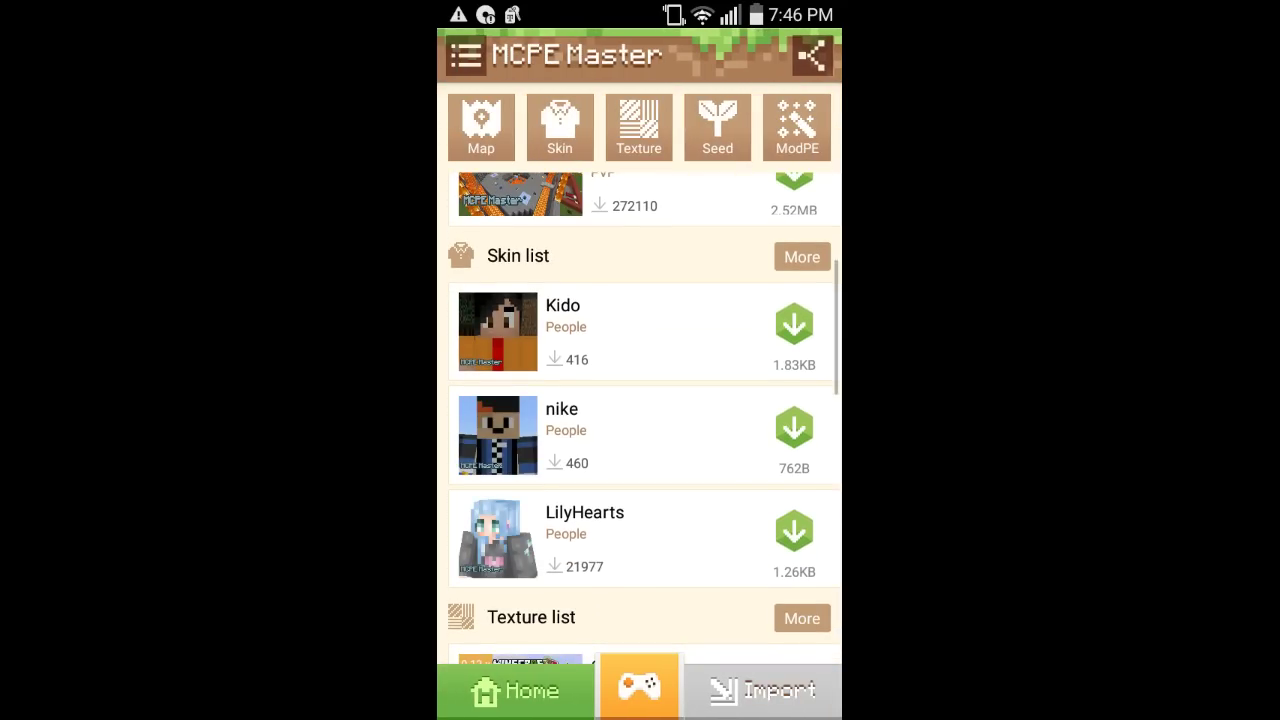
left_click(763, 690)
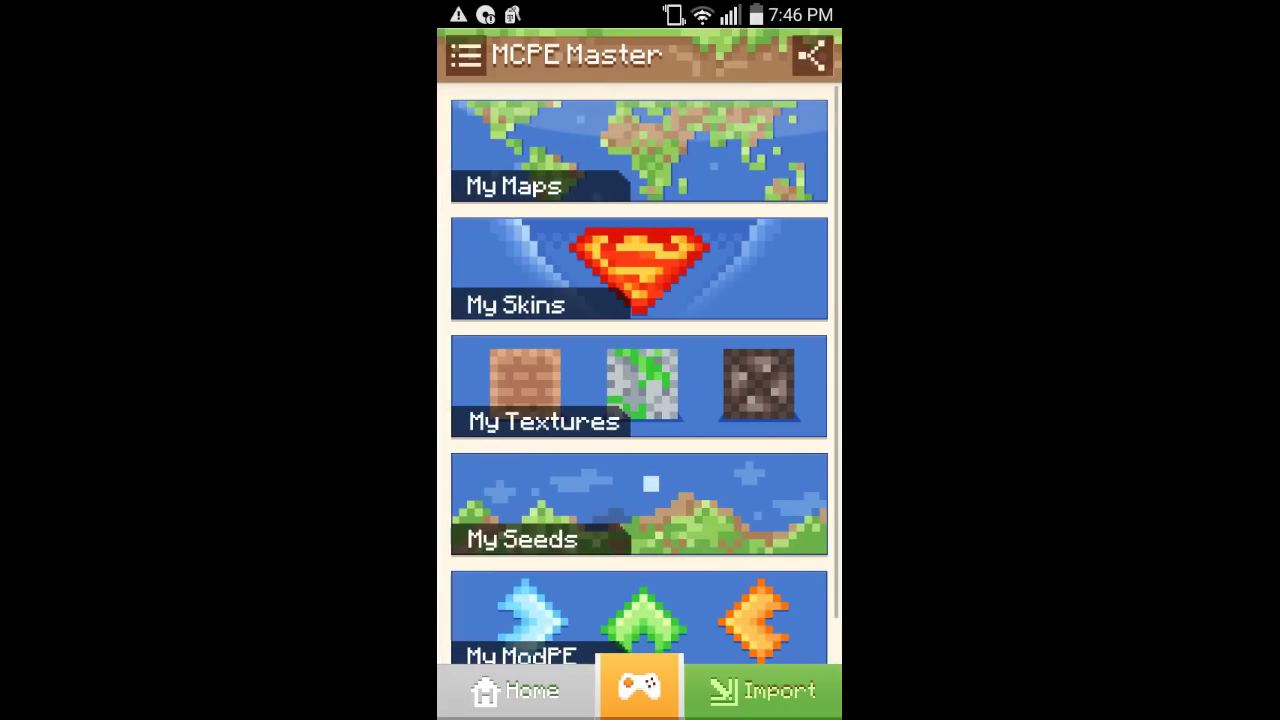
left_click(640, 150)
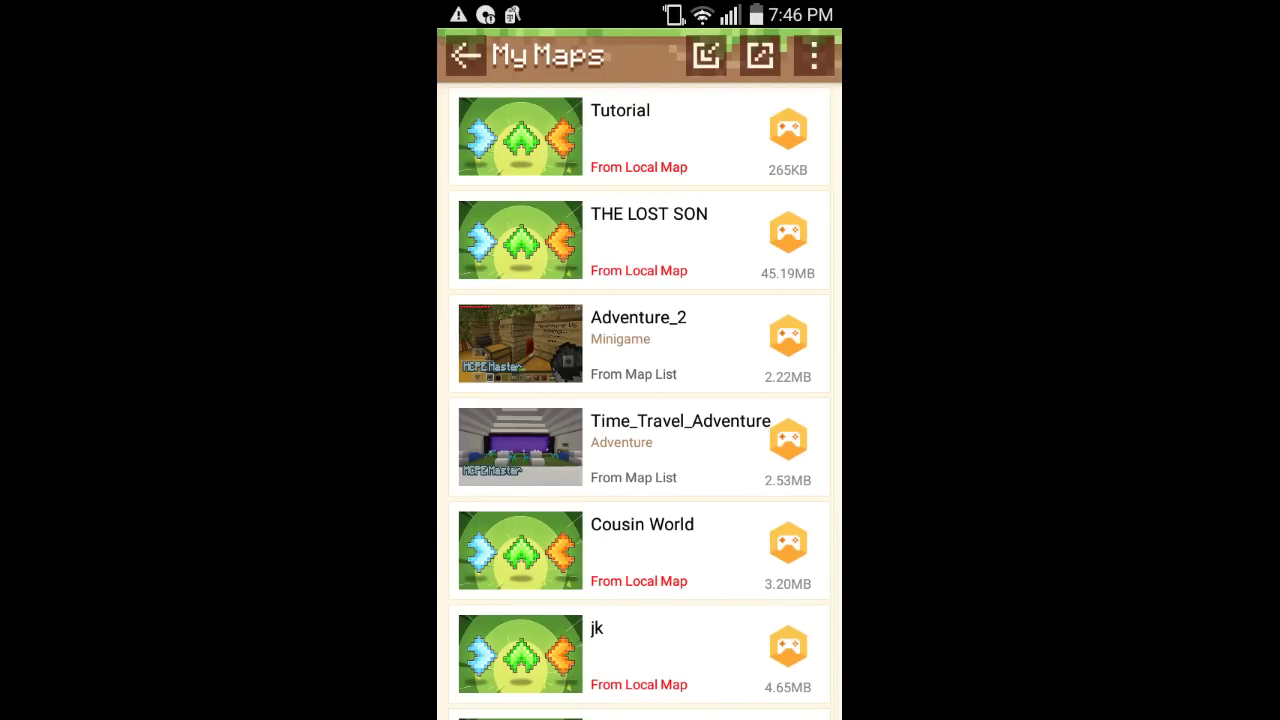
scroll(640, 400, "down", 10)
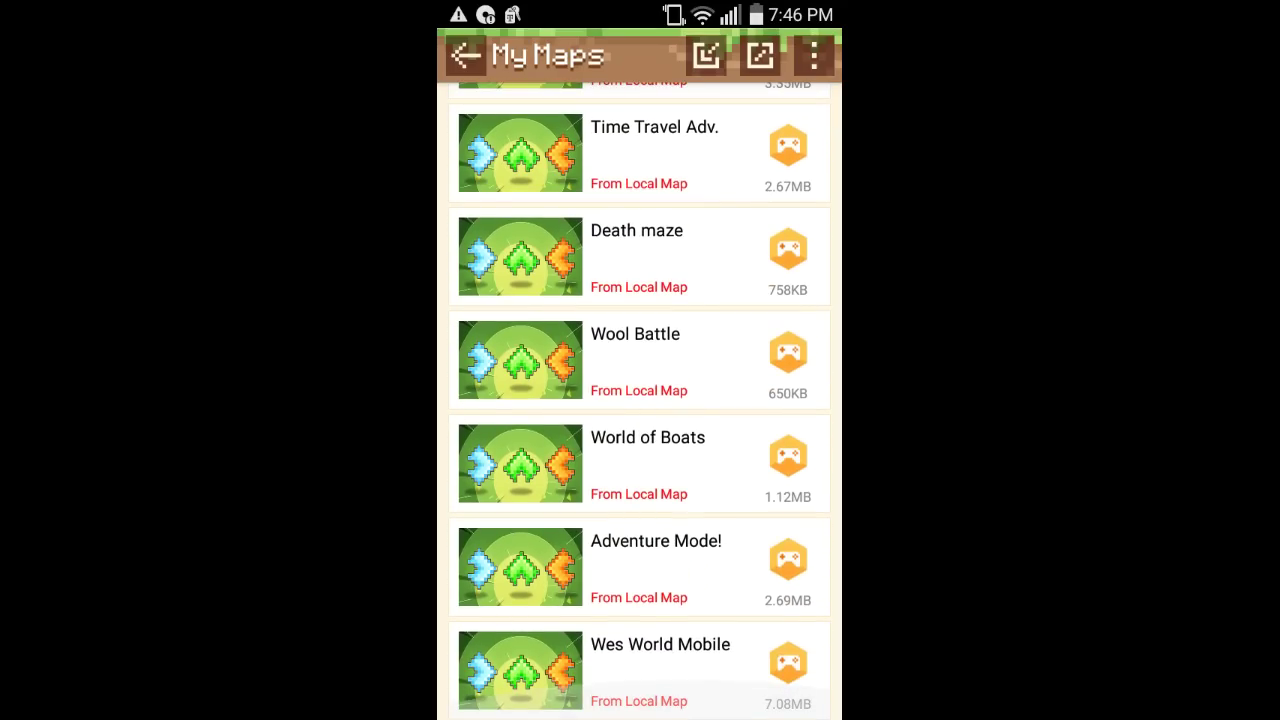
scroll(640, 400, "up", 10)
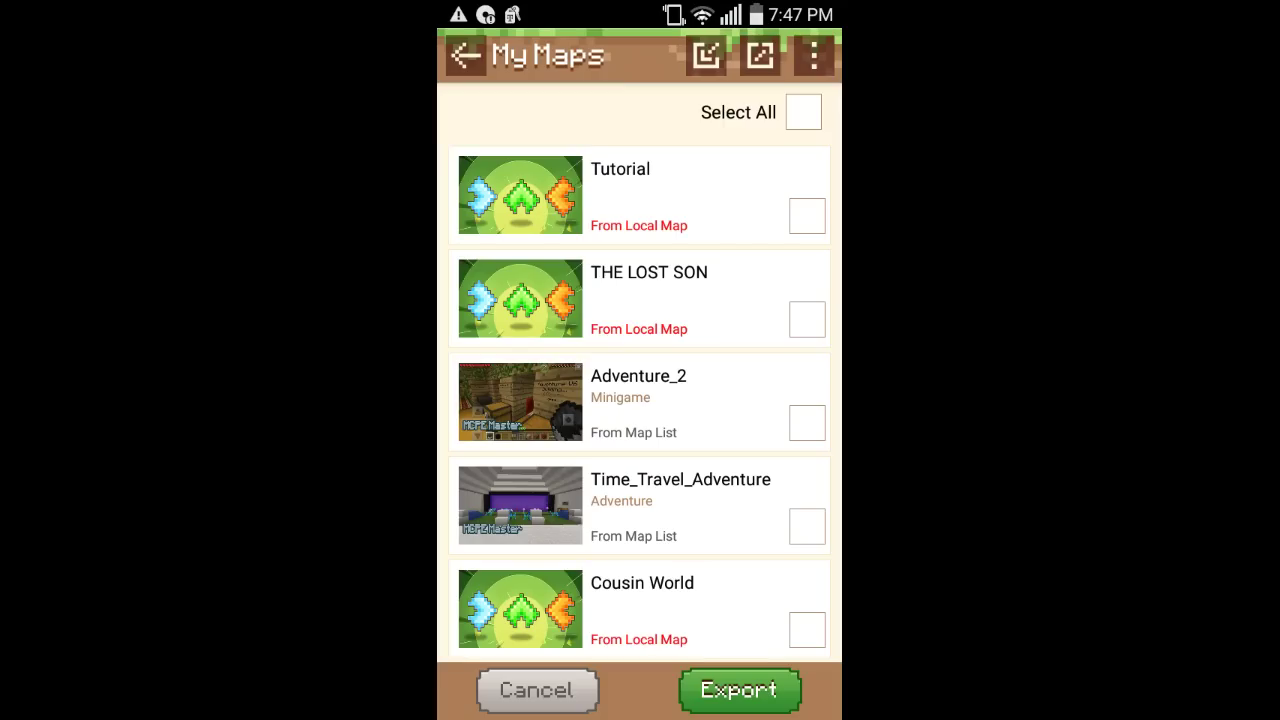
- Exit export mode, back up the Tutorial map as Tutorial Upload, and open the Usefull Apps folder
key("Escape")
left_click(814, 55)
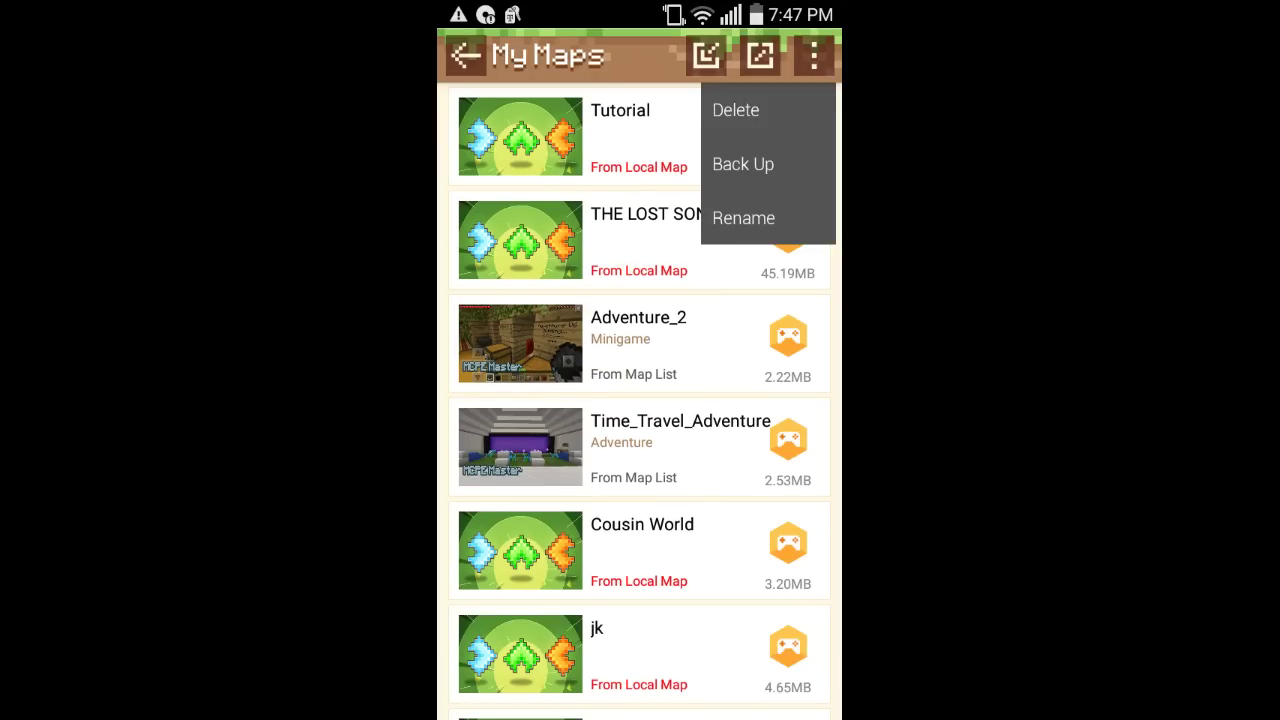
left_click(743, 164)
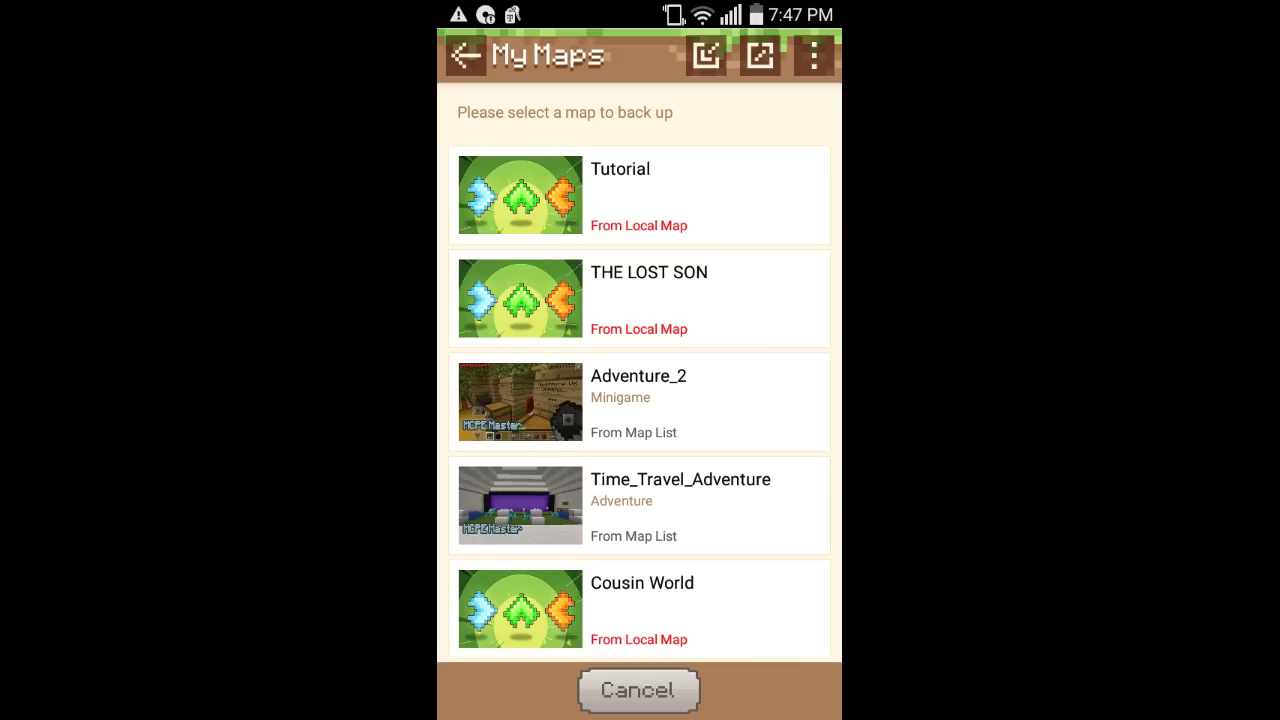
left_click(639, 195)
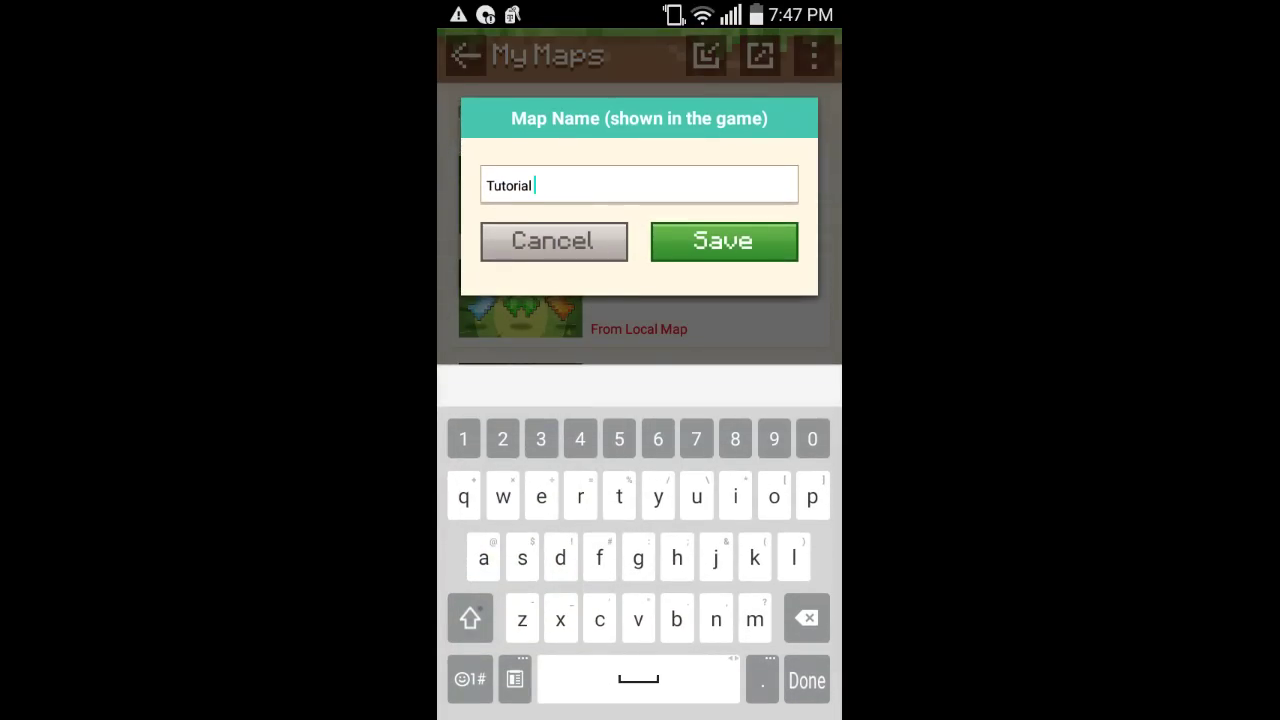
type("Uplia")
type("d")
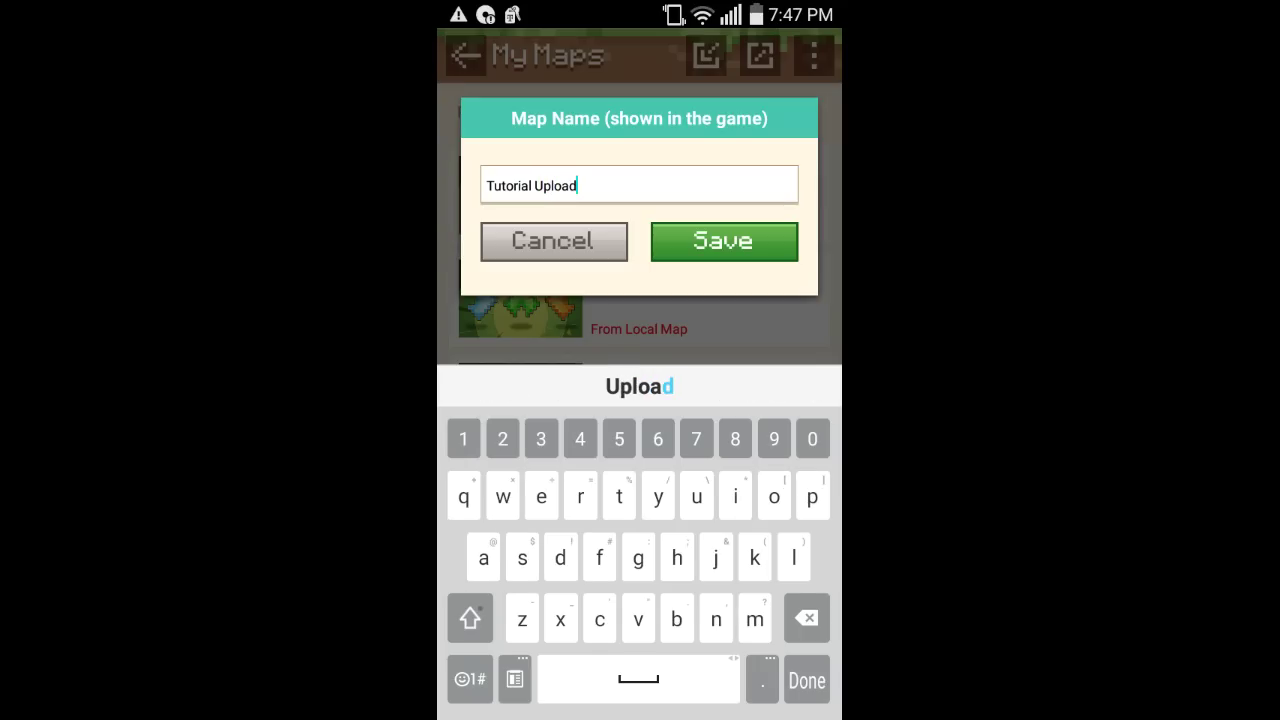
left_click(724, 241)
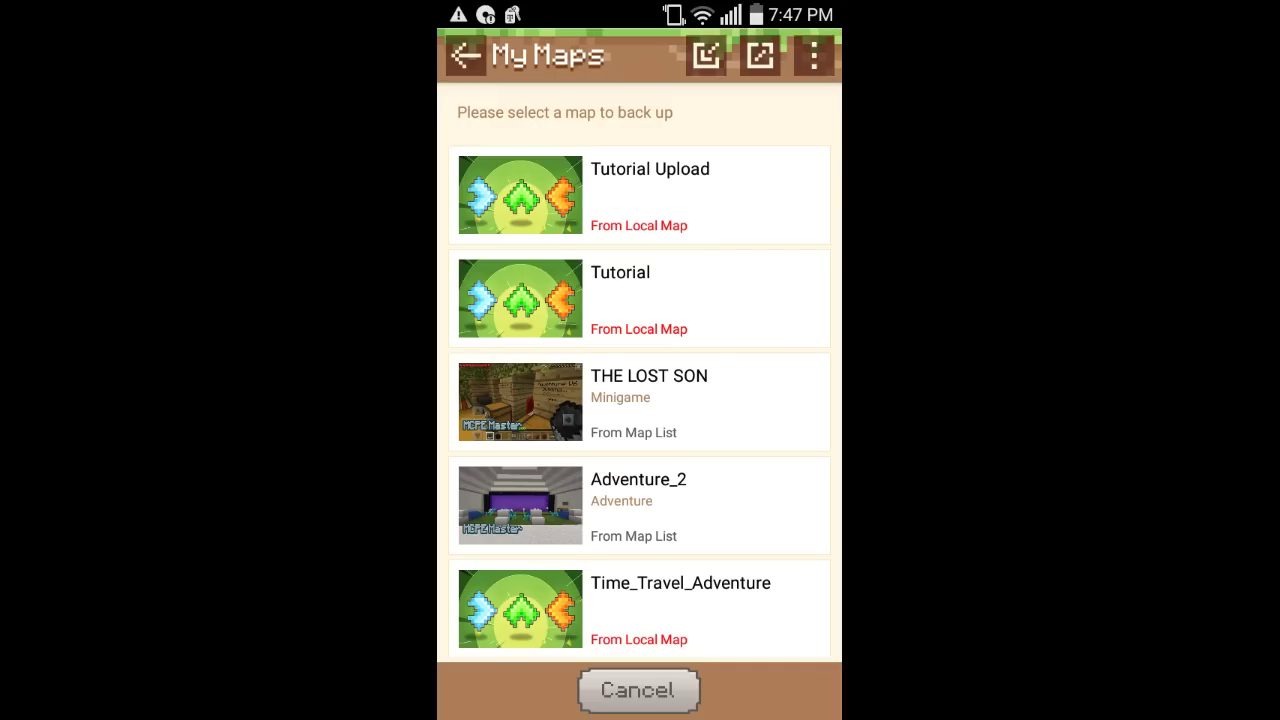
key("Home")
left_click(790, 487)
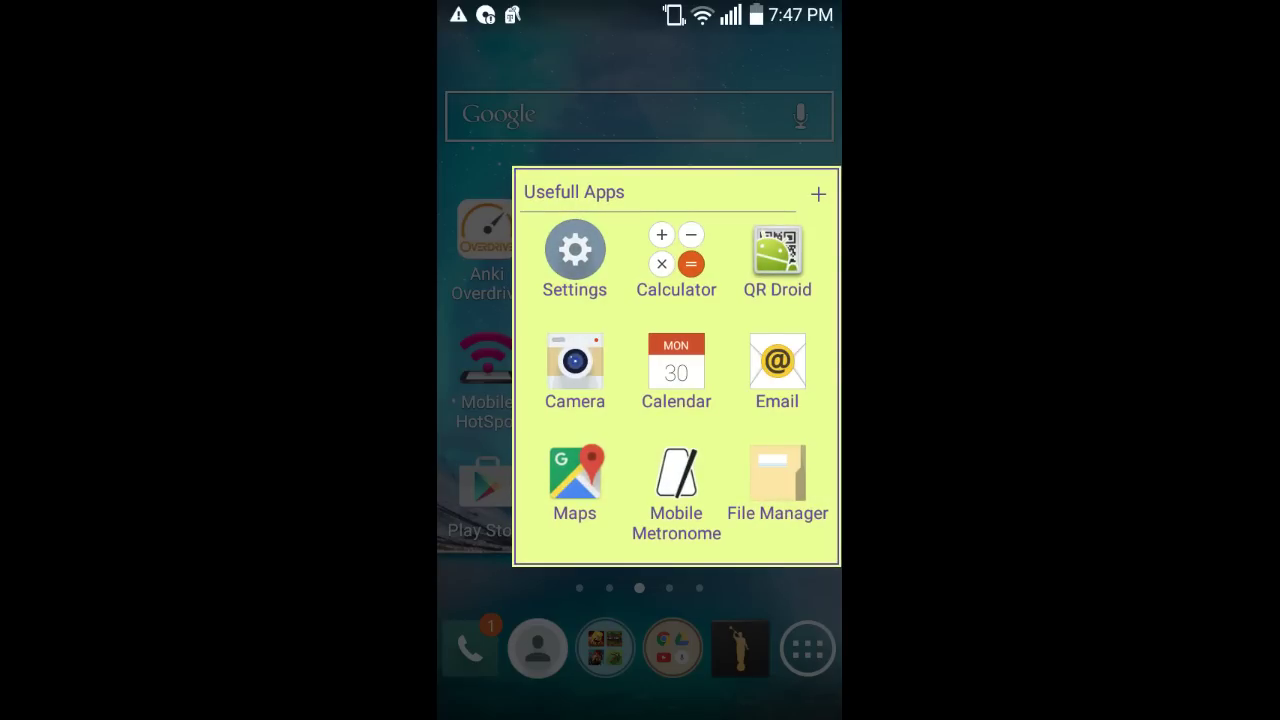
- Launch File Manager and browse the phone's internal storage
left_click(777, 475)
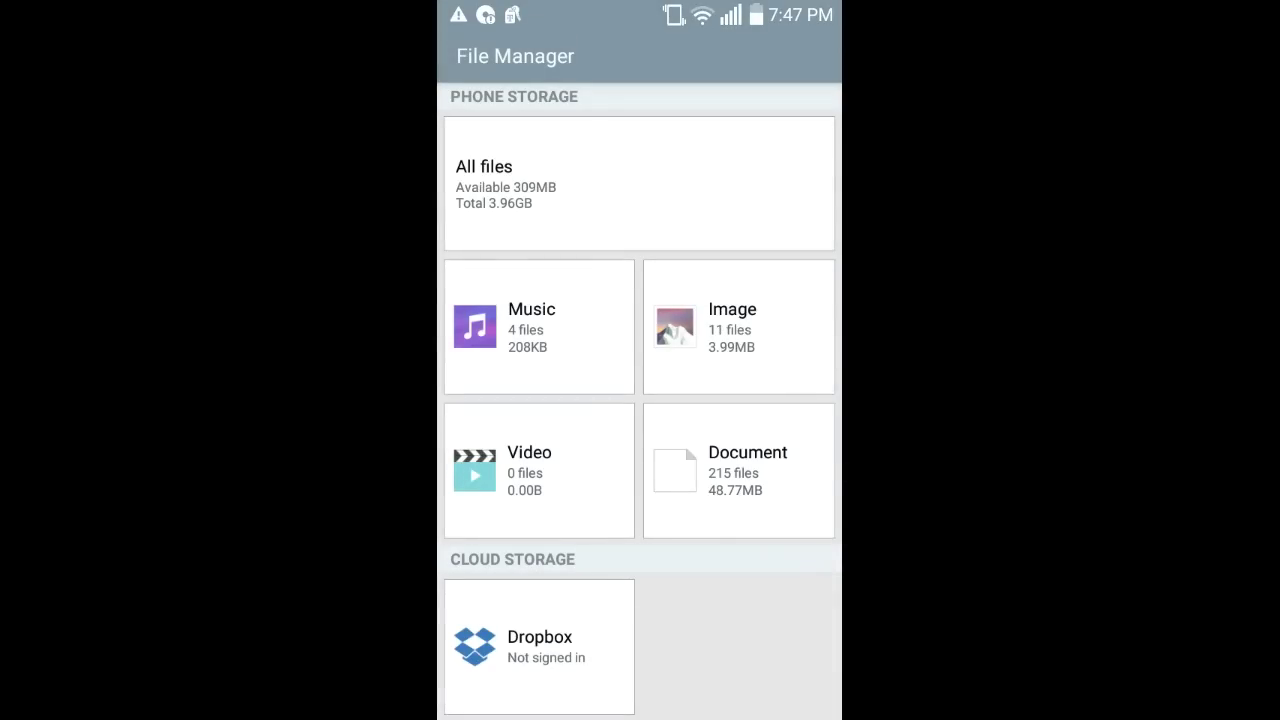
left_click(484, 167)
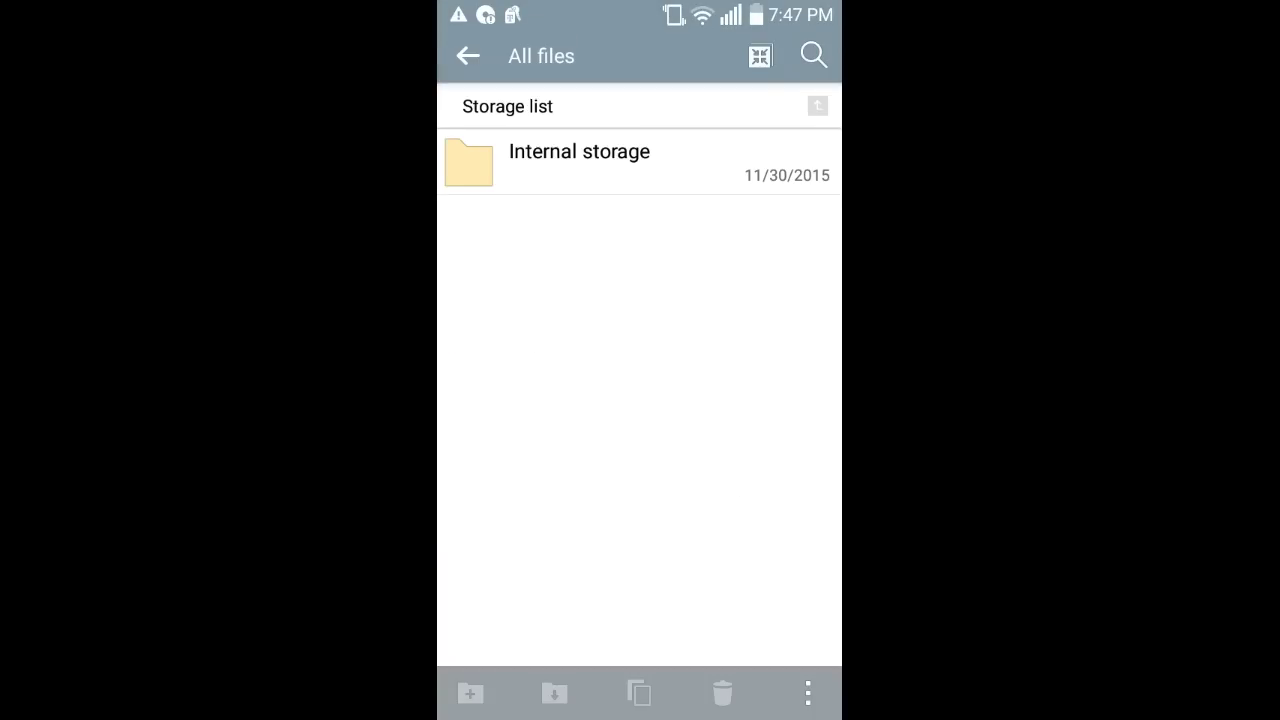
left_click(579, 160)
scroll(640, 400, "down", 10)
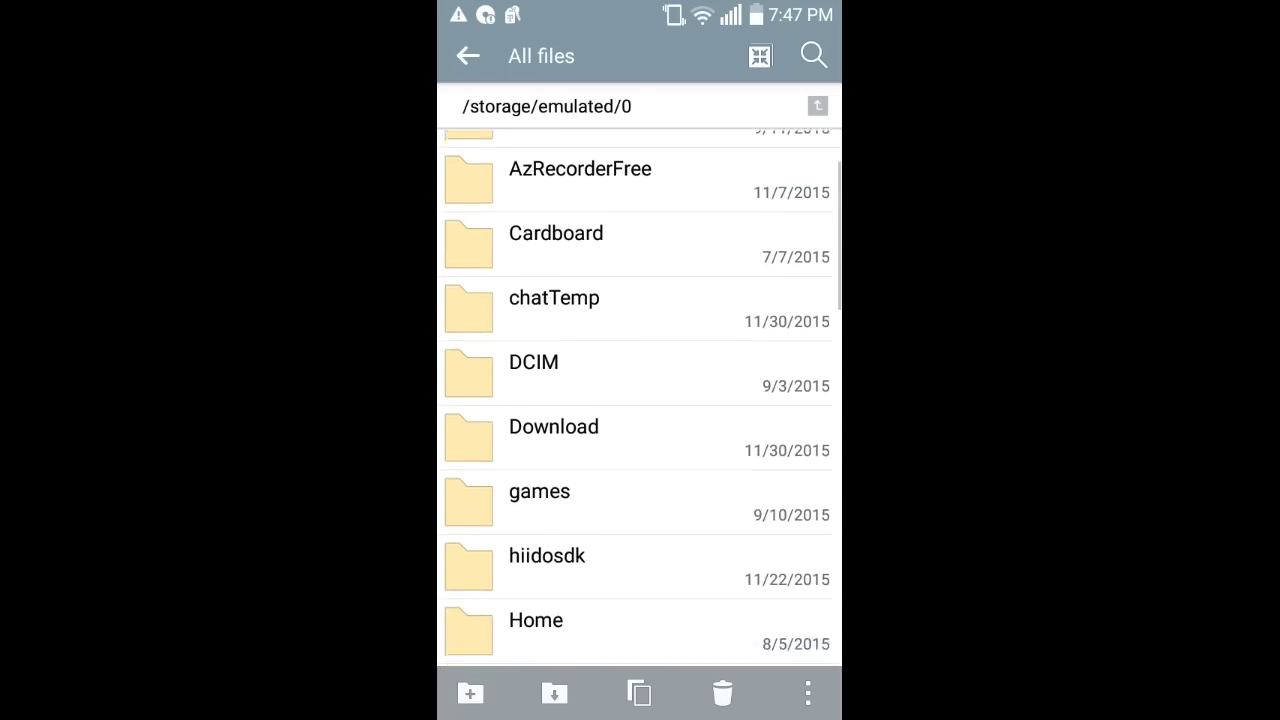
scroll(640, 400, "up", 5)
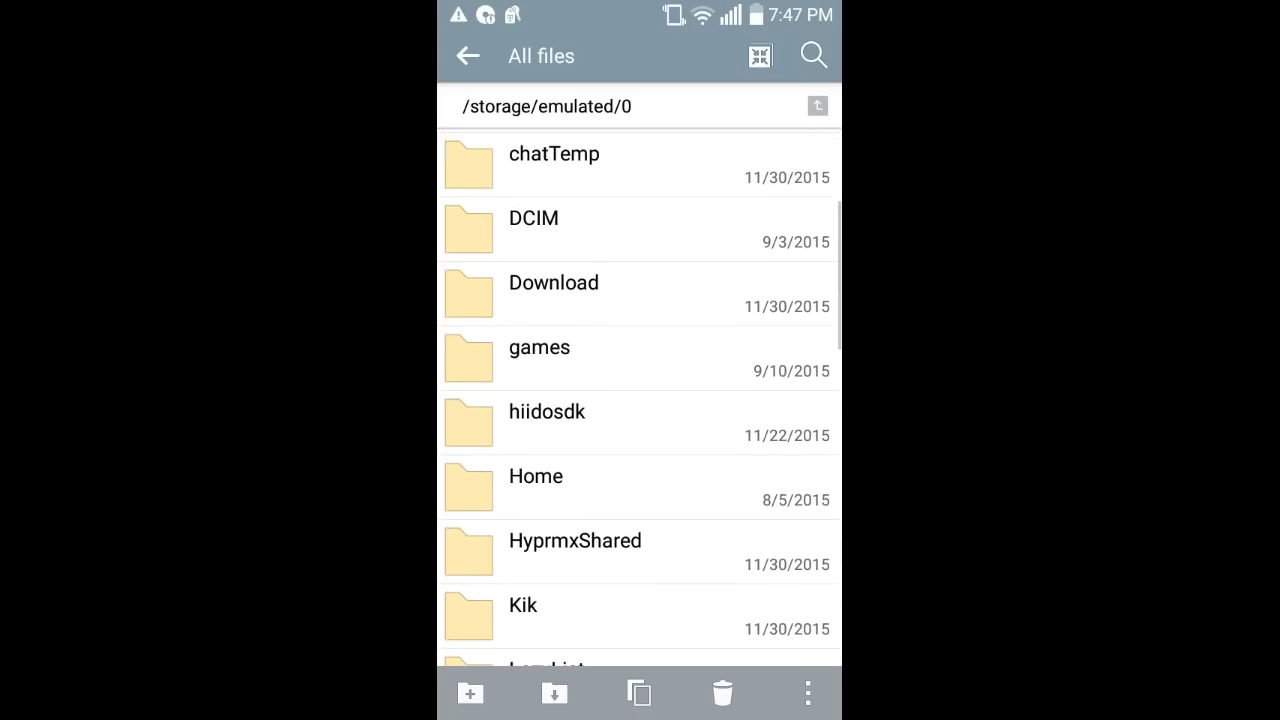
- Go to games > com.mojang > minecraftWorlds and open the Tutorial Upload folder
left_click(540, 346)
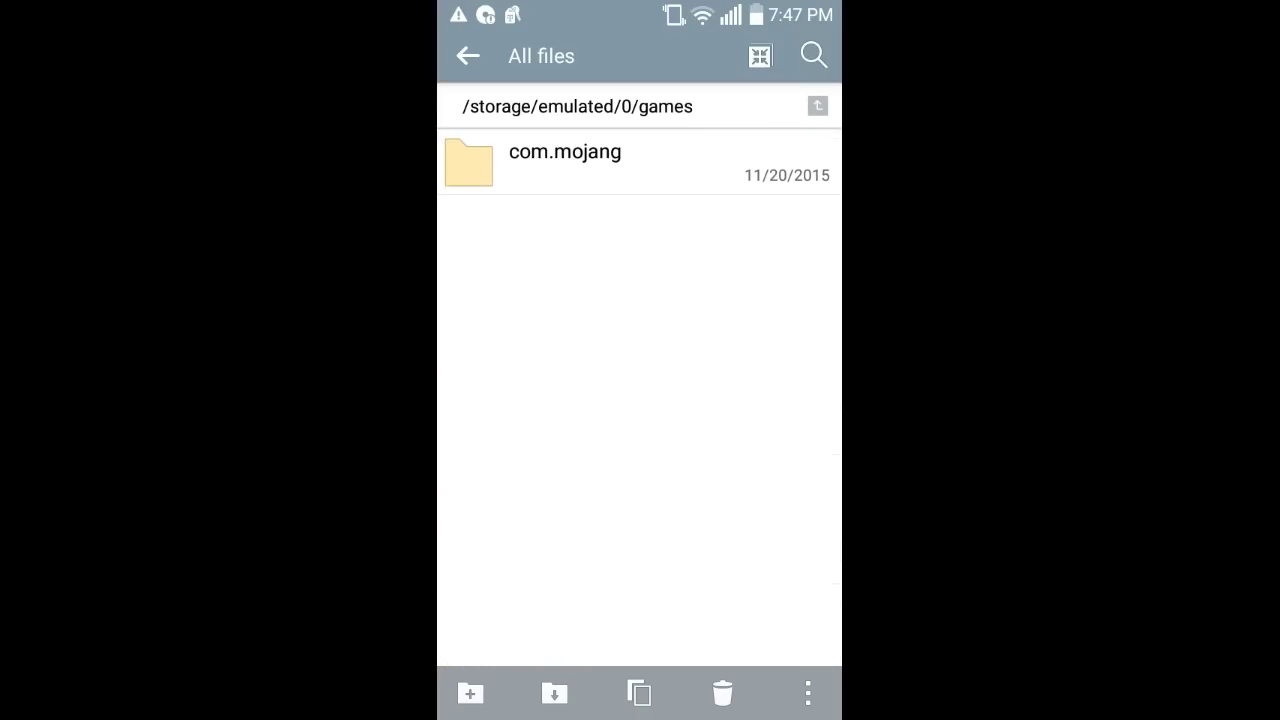
left_click(565, 162)
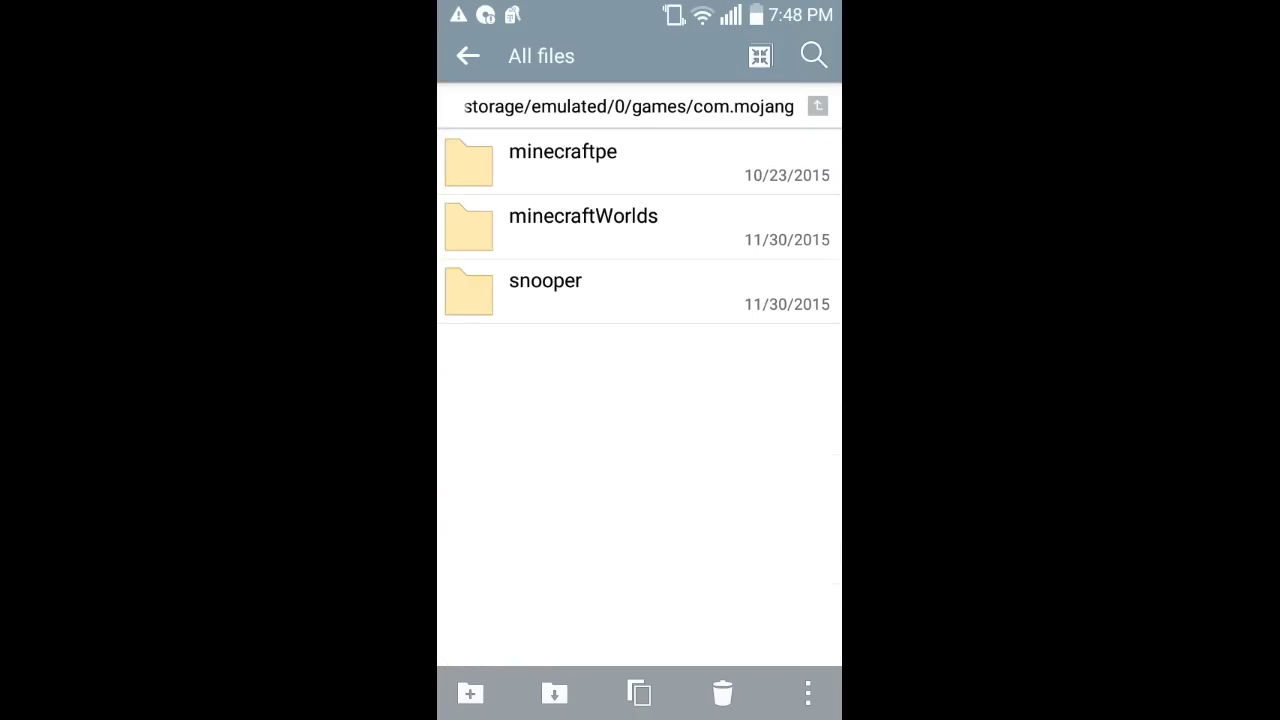
left_click(583, 226)
scroll(640, 398, "down", 2)
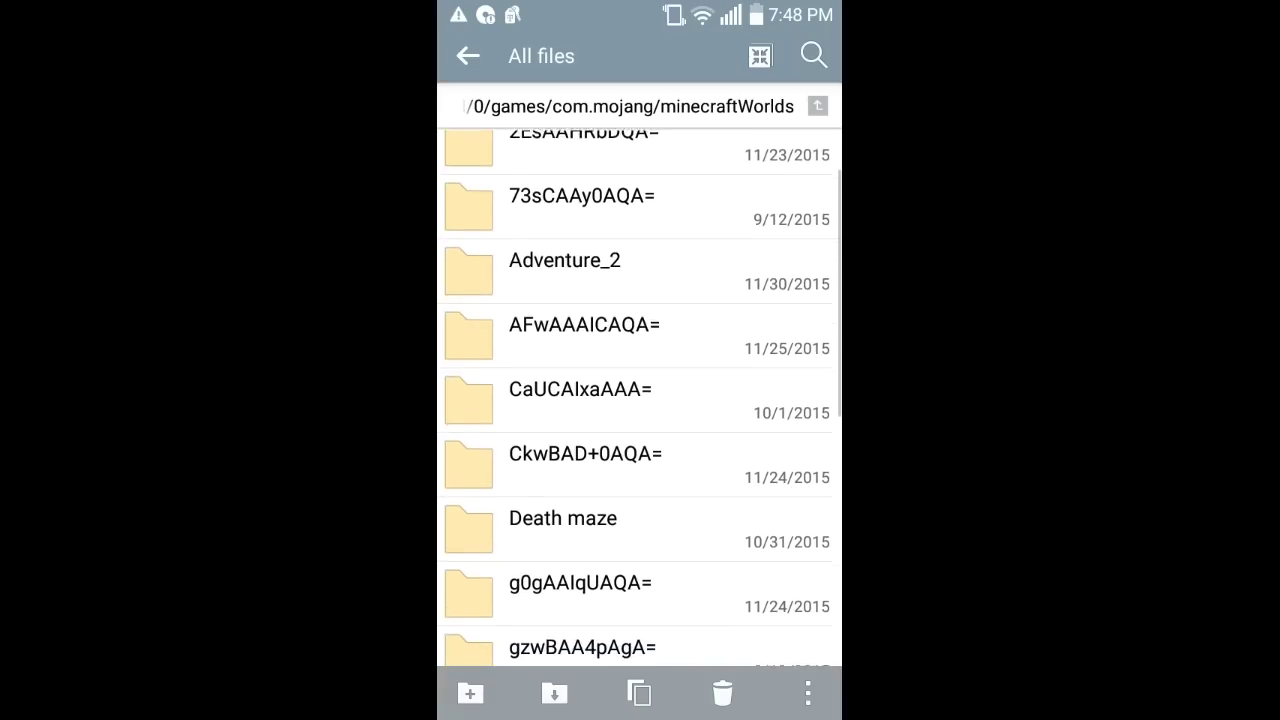
scroll(640, 398, "up", 2)
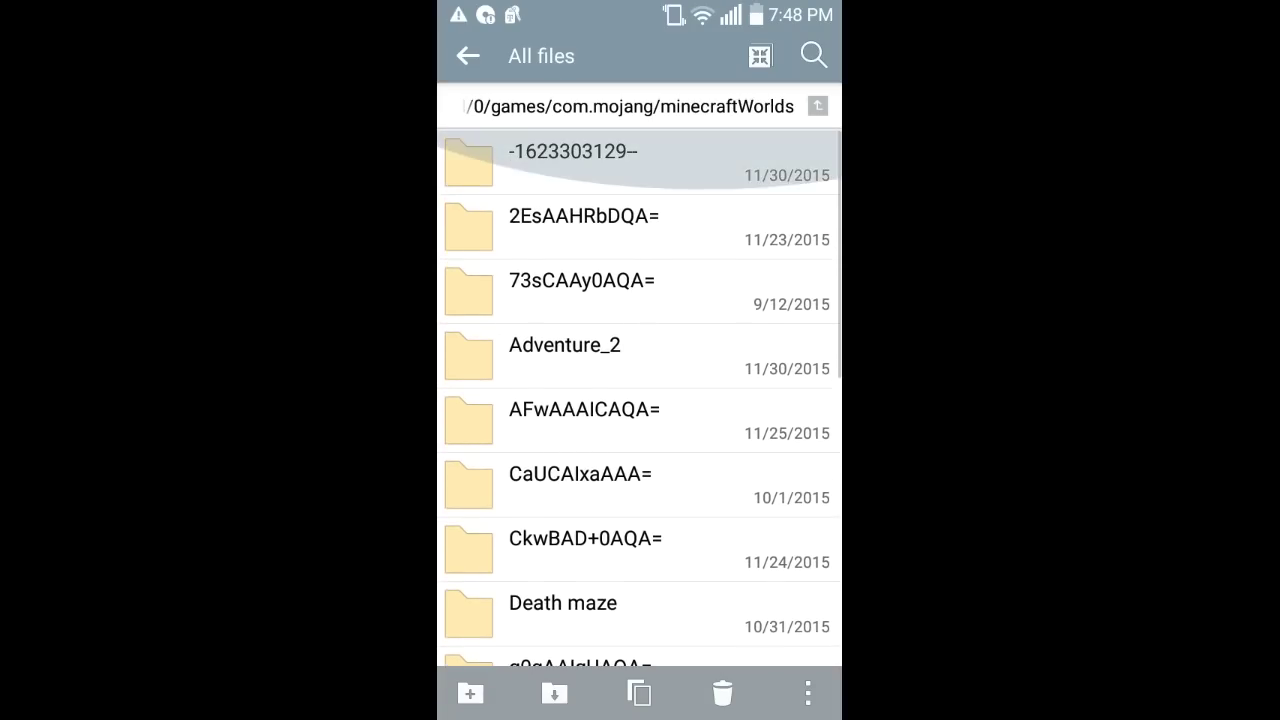
scroll(640, 160, "down", 1)
scroll(640, 397, "down", 6)
scroll(640, 398, "down", 4)
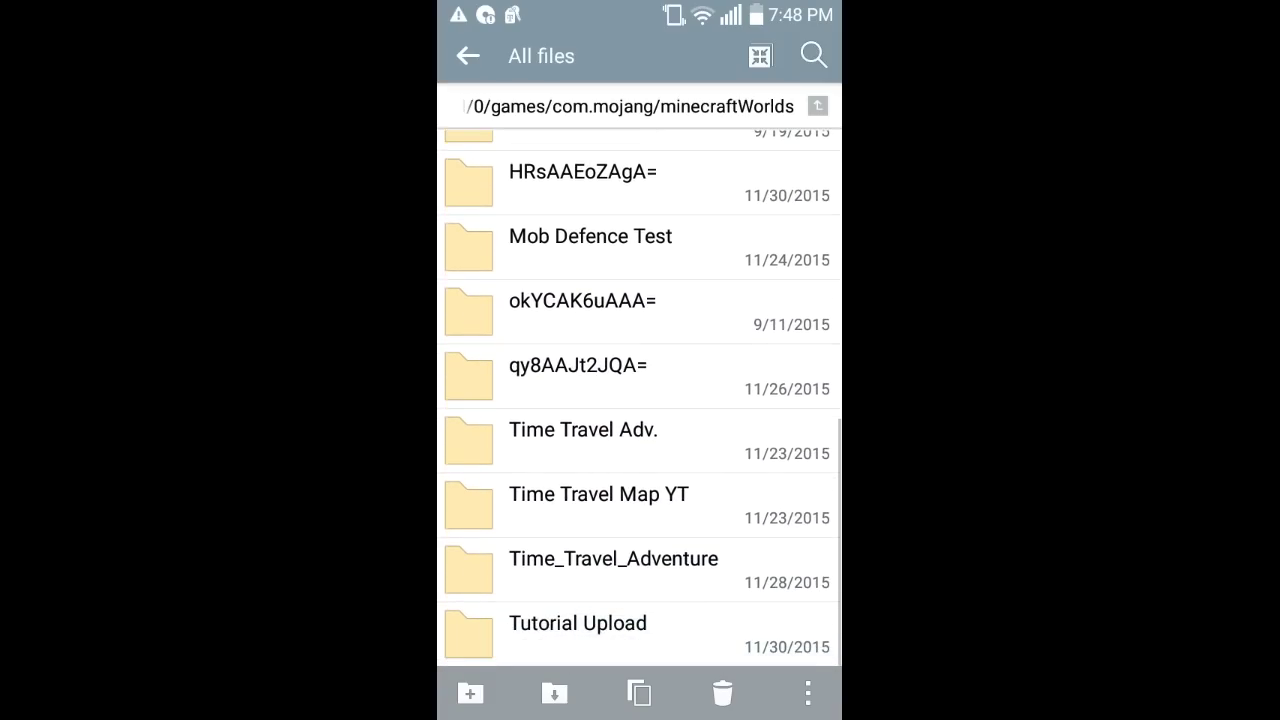
left_click(578, 634)
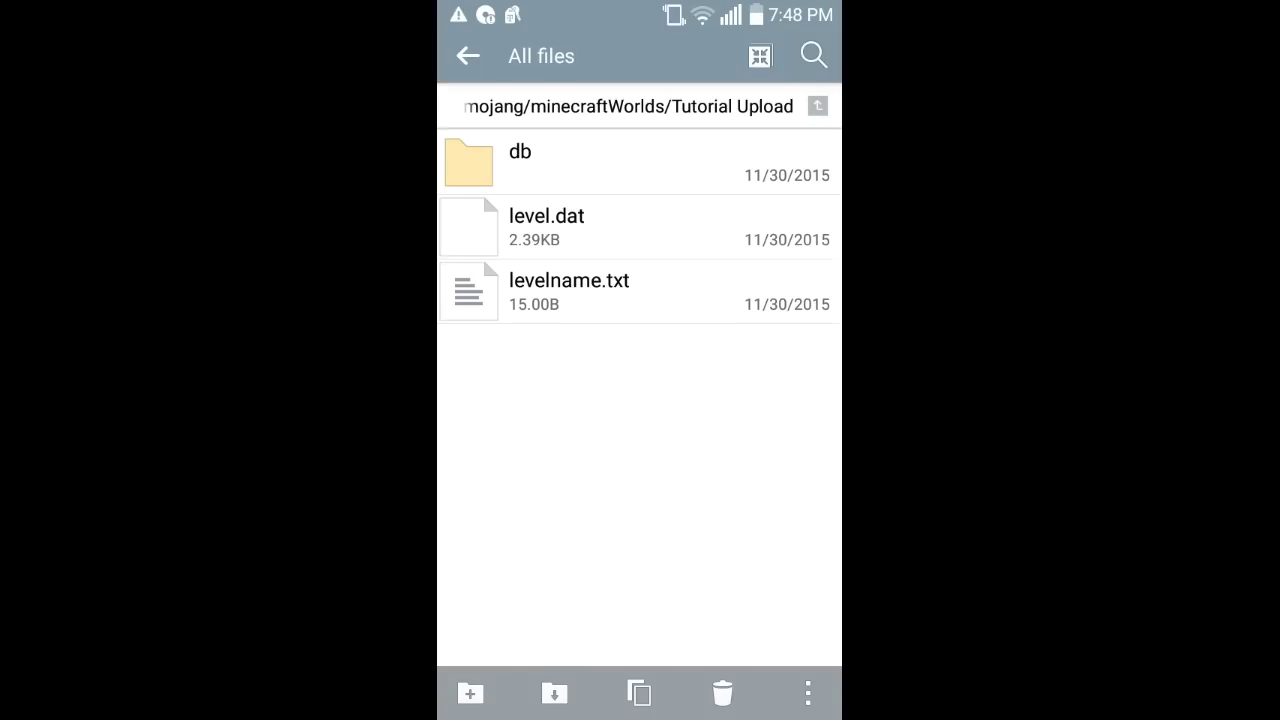
- Zip db, level.dat and levelname.txt together and save the archive as Tutorial.zip
left_click(807, 692)
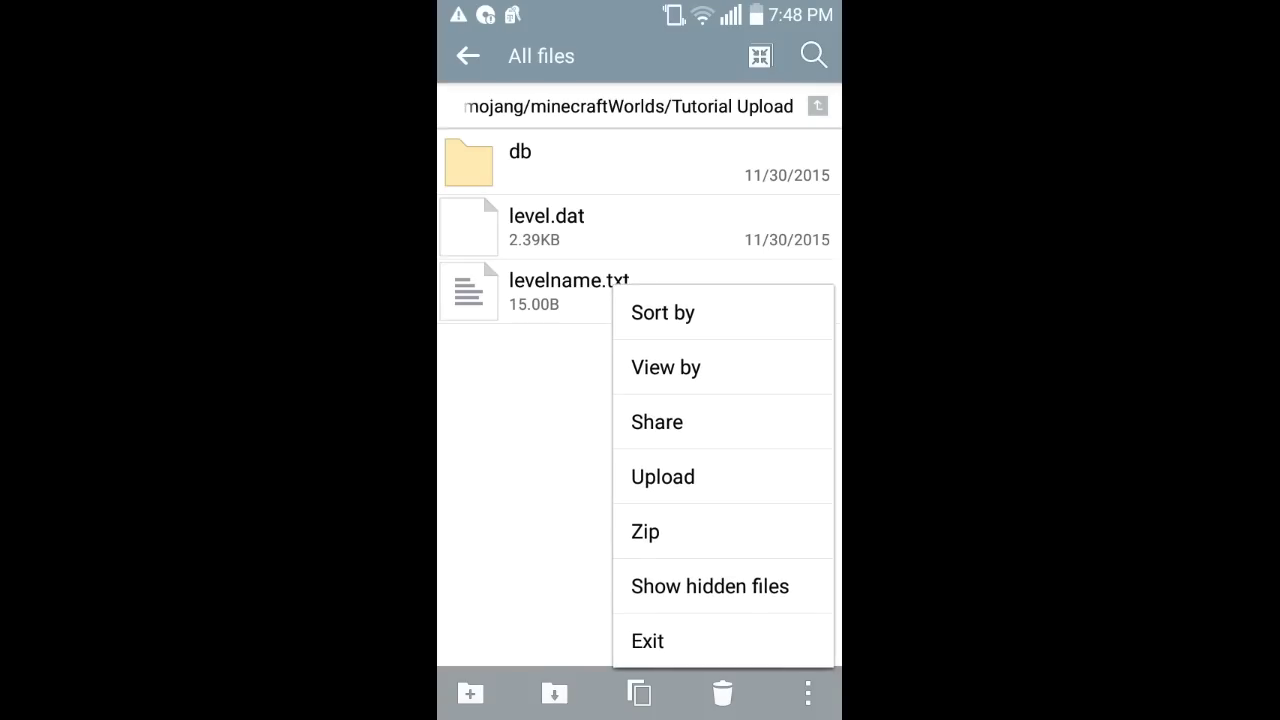
left_click(700, 531)
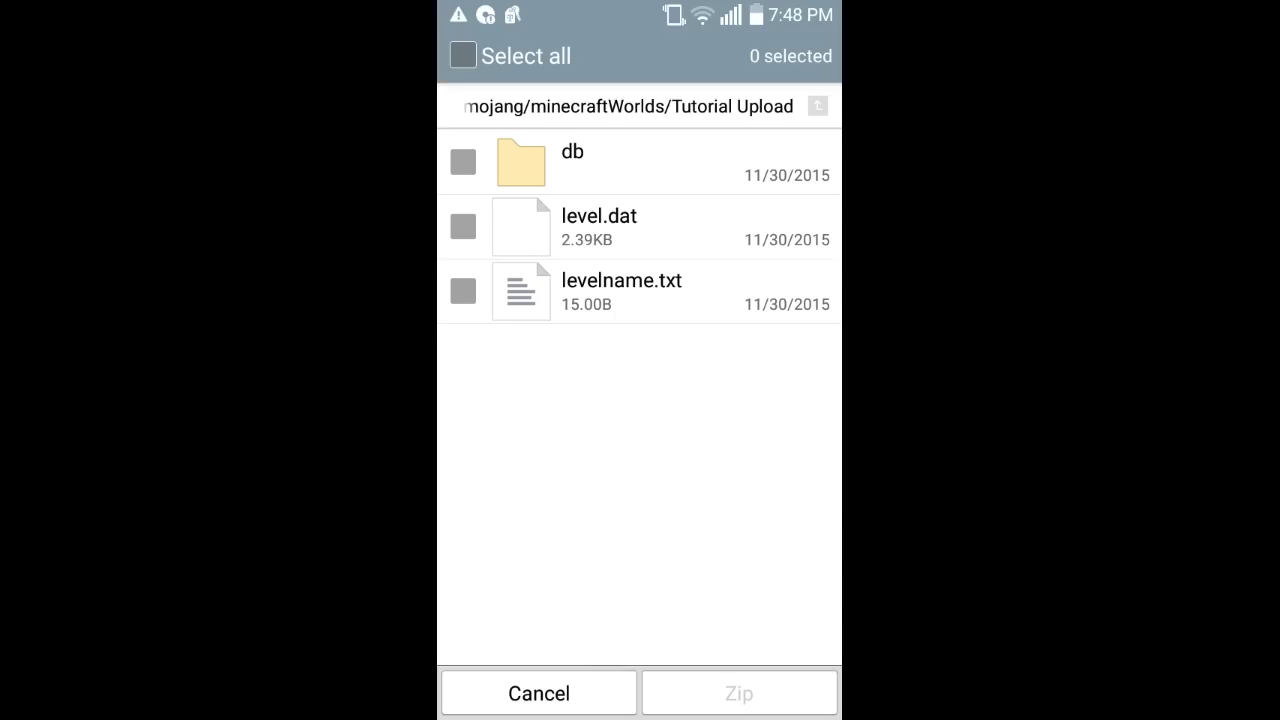
left_click(670, 162)
left_click(600, 227)
left_click(620, 291)
left_click(739, 693)
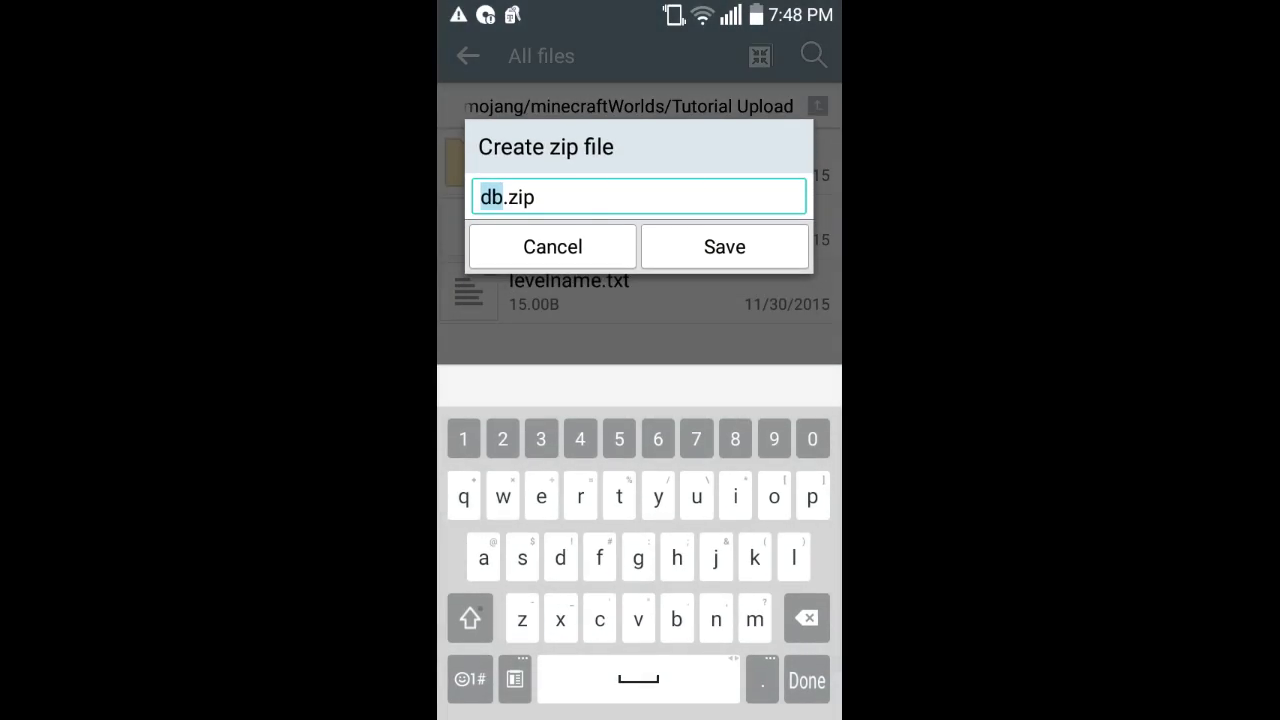
key("BackSpace")
left_click(470, 619)
type("Tut")
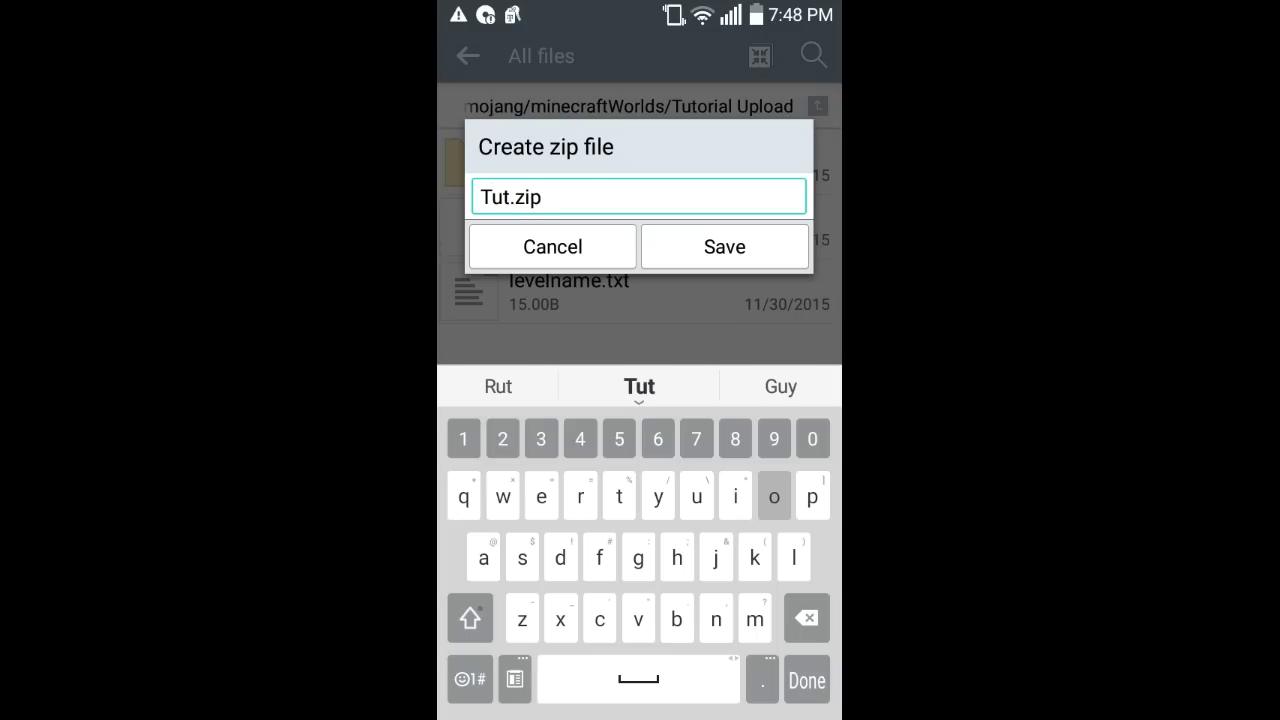
type("oria")
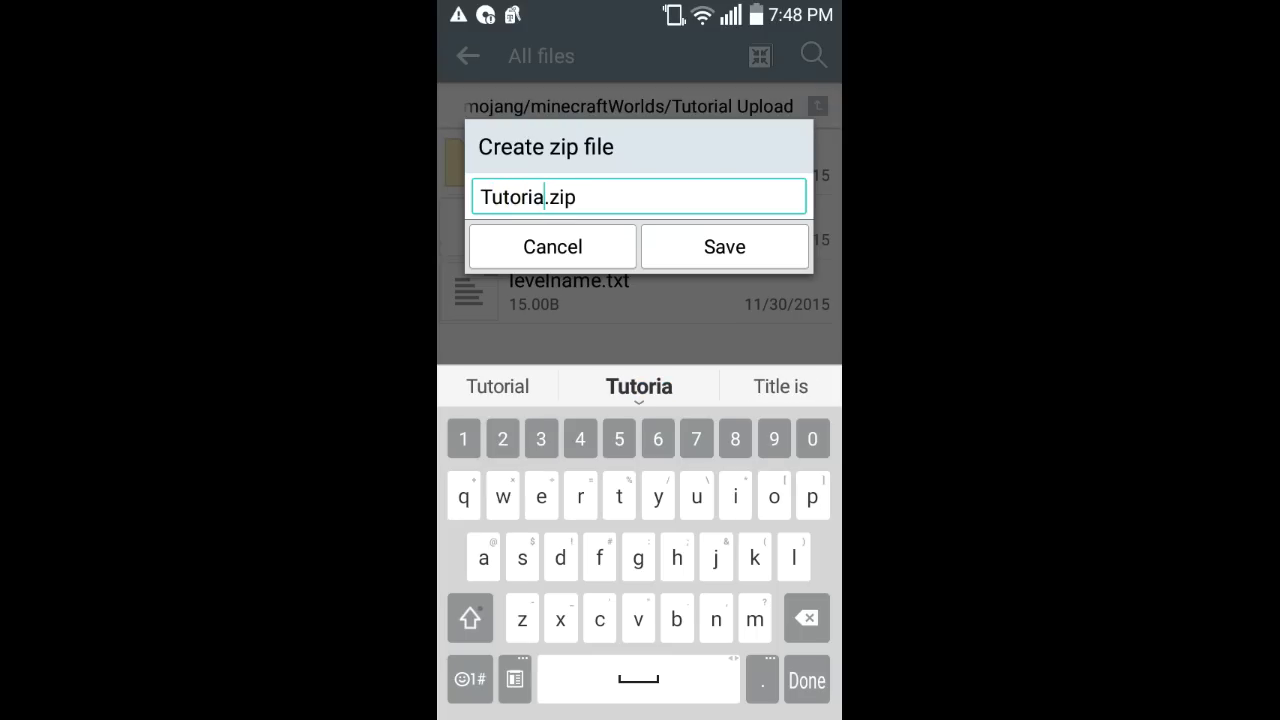
type("l")
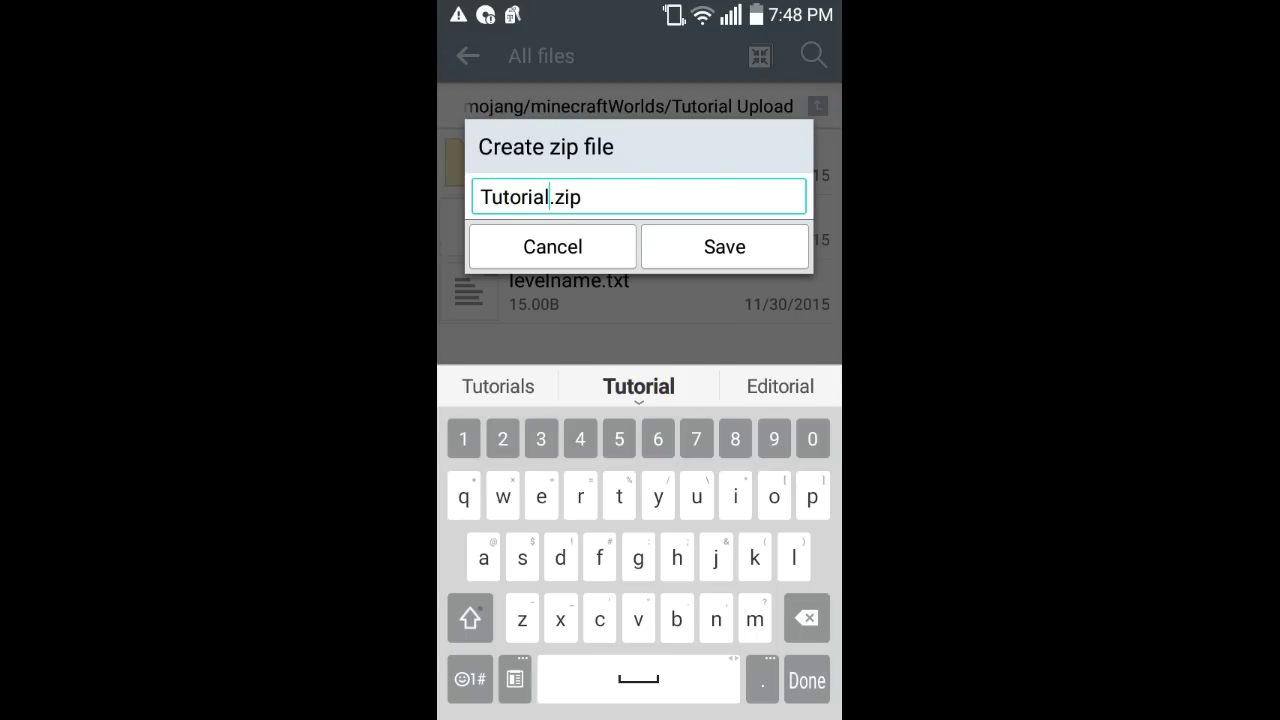
left_click(724, 246)
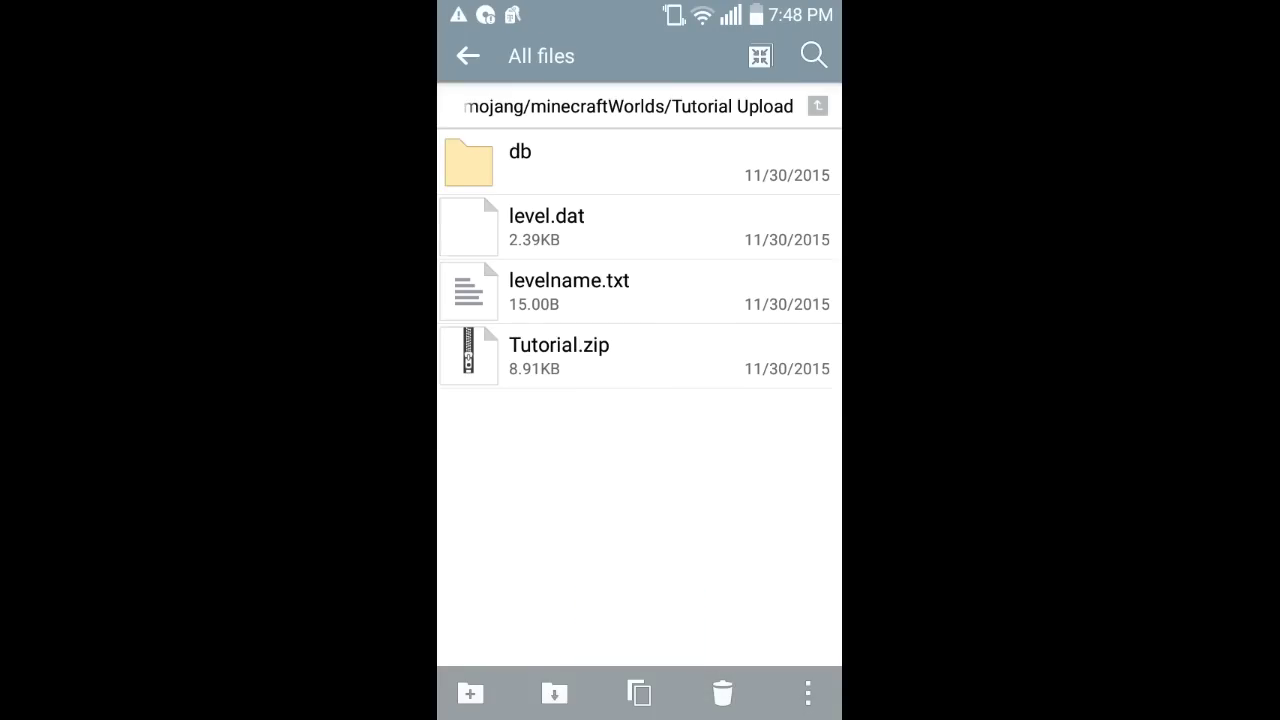
- Recheck Tutorial.zip in Tutorial Upload, return to minecraftWorlds, then open Family games from the home screen
left_click(817, 106)
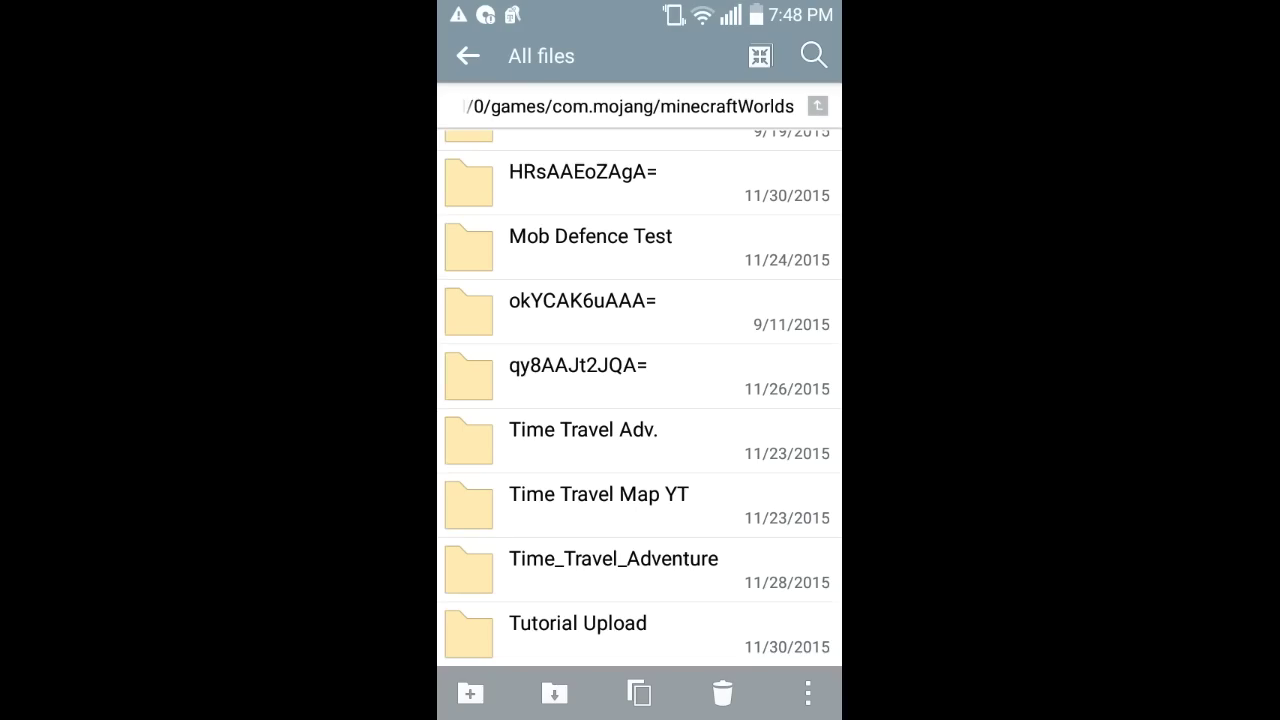
left_click(578, 630)
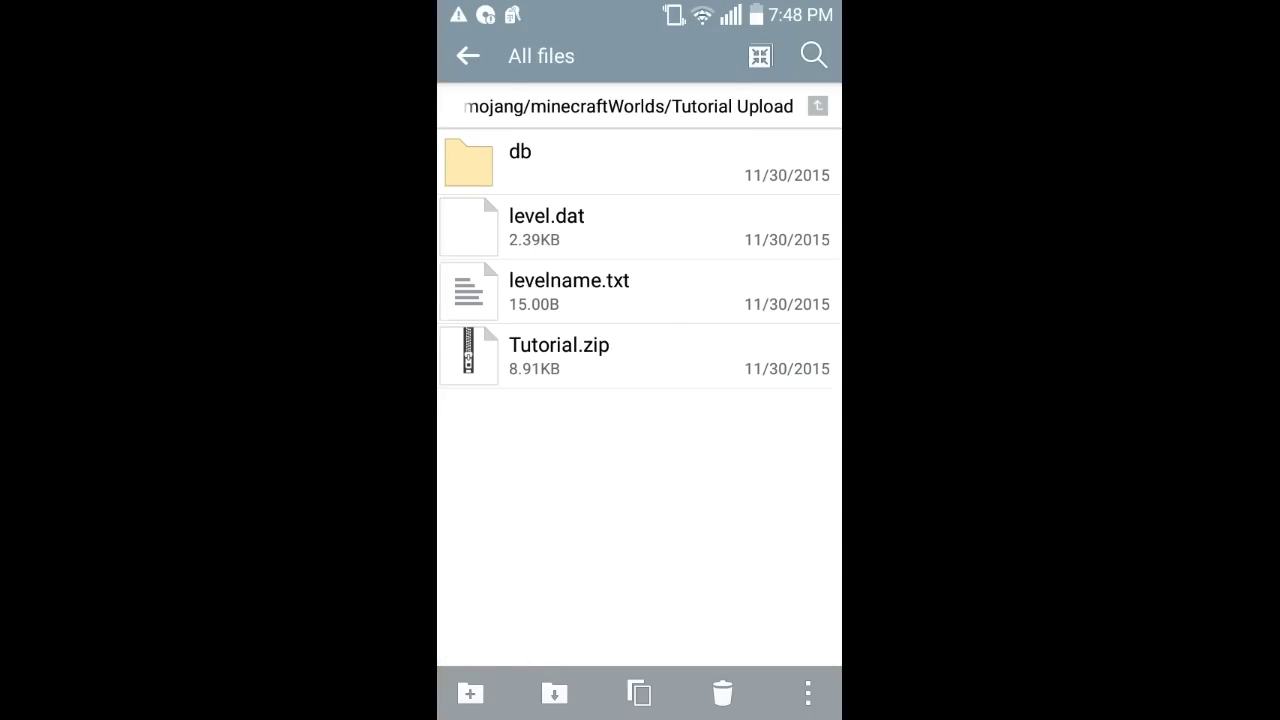
left_click(817, 106)
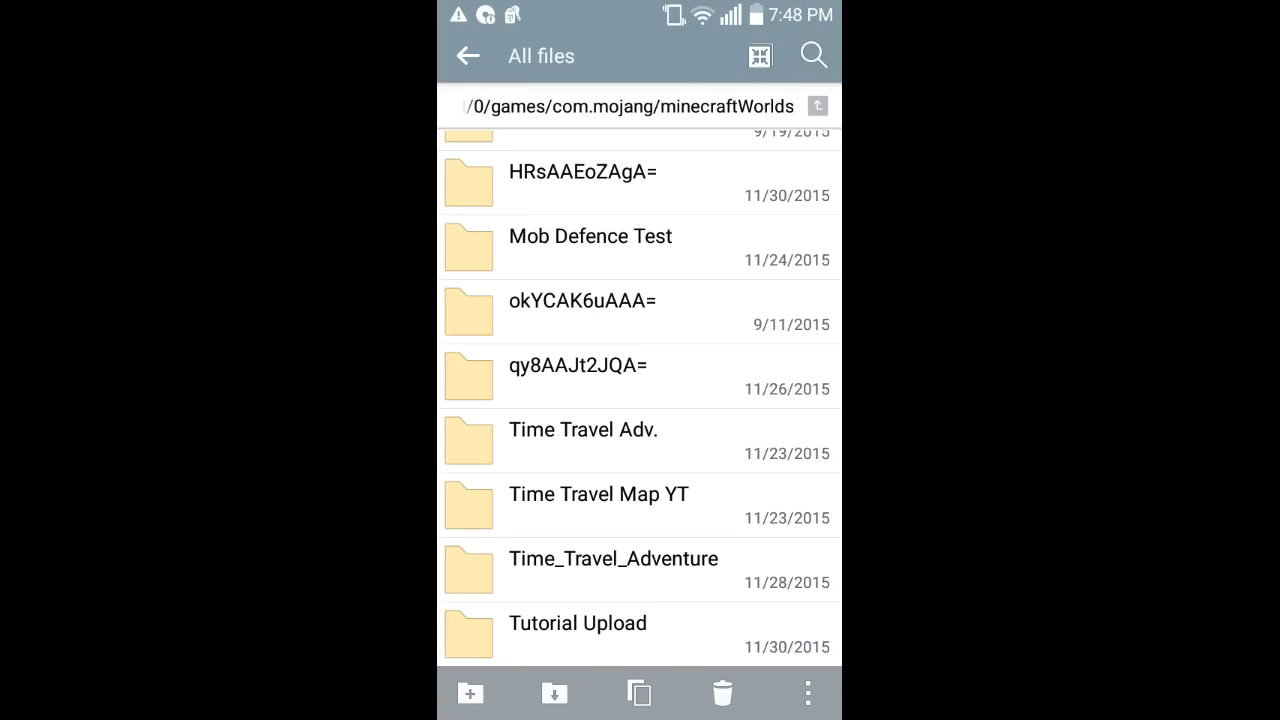
key("Home")
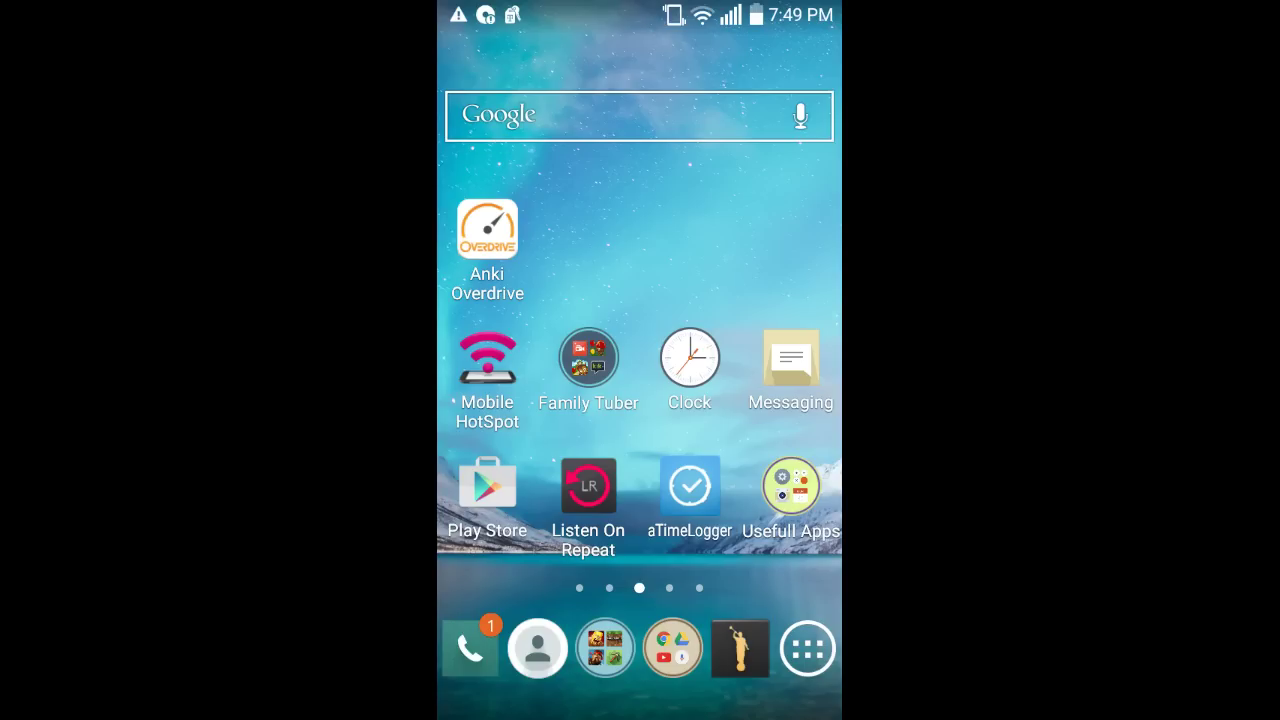
left_click(588, 357)
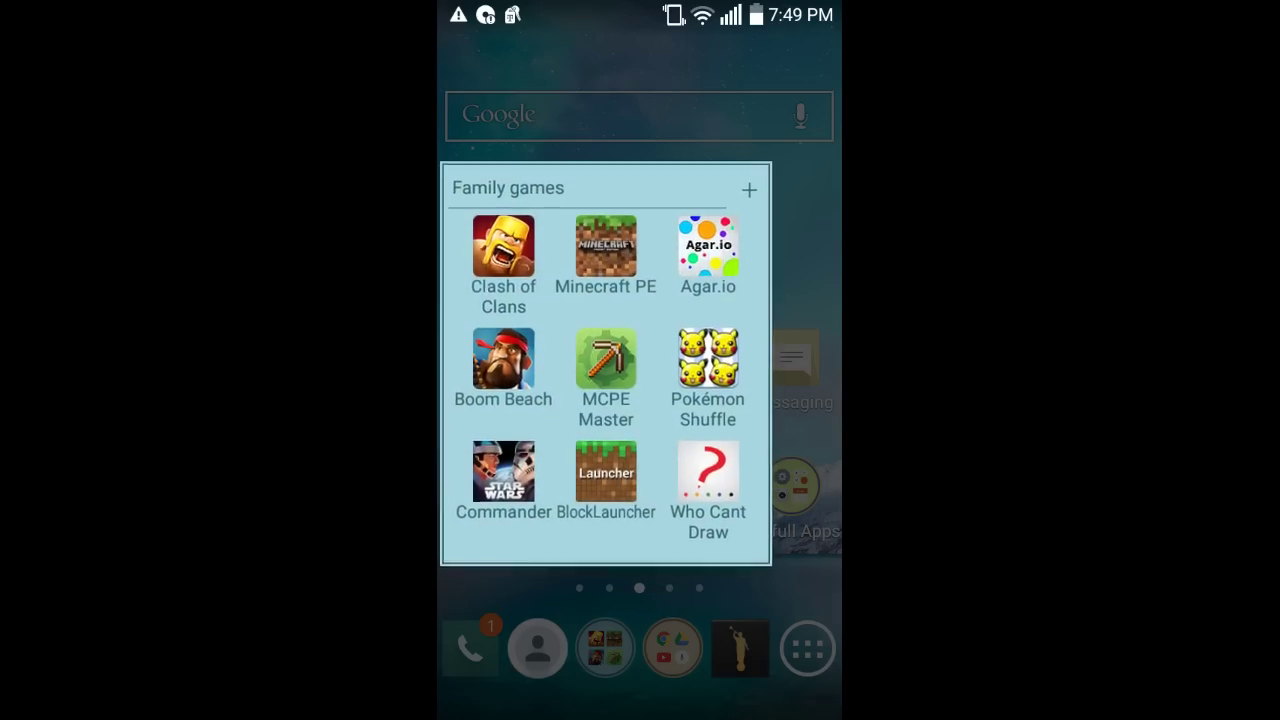
- Launch MCPE Master, dismiss the backup prompt, and view the About page via the side menu
left_click(606, 362)
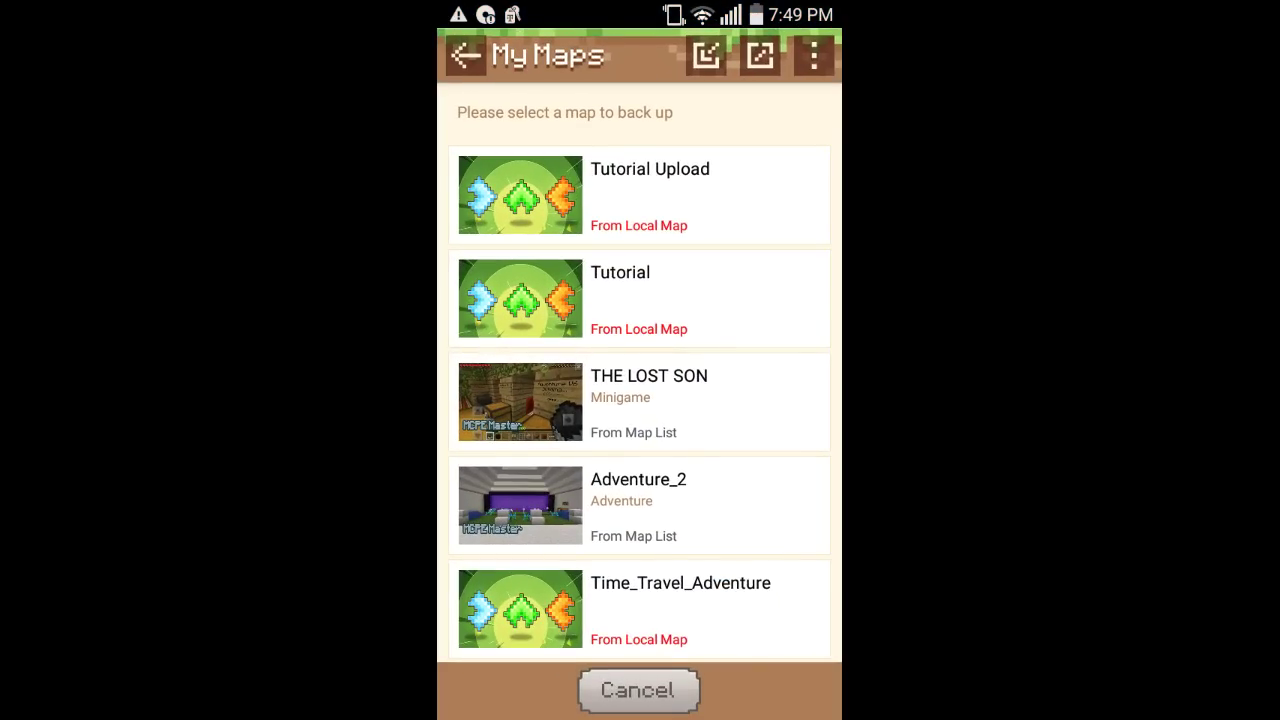
key("Escape")
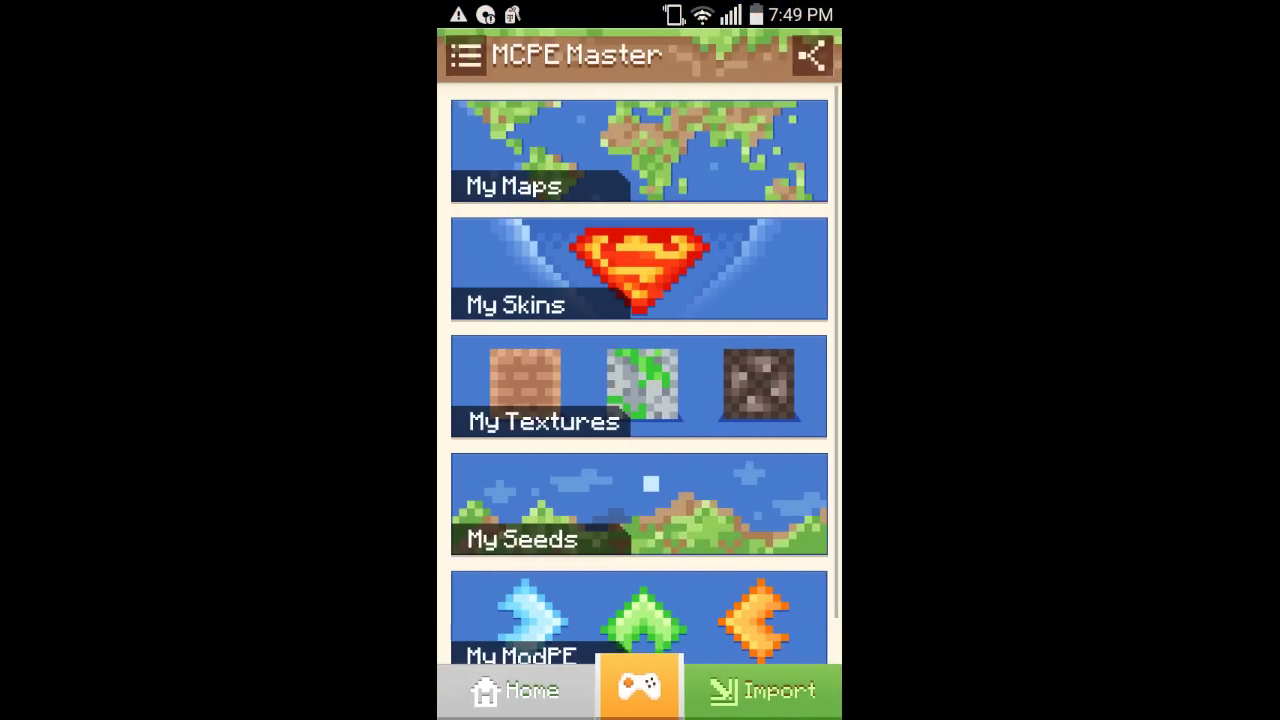
left_click(465, 55)
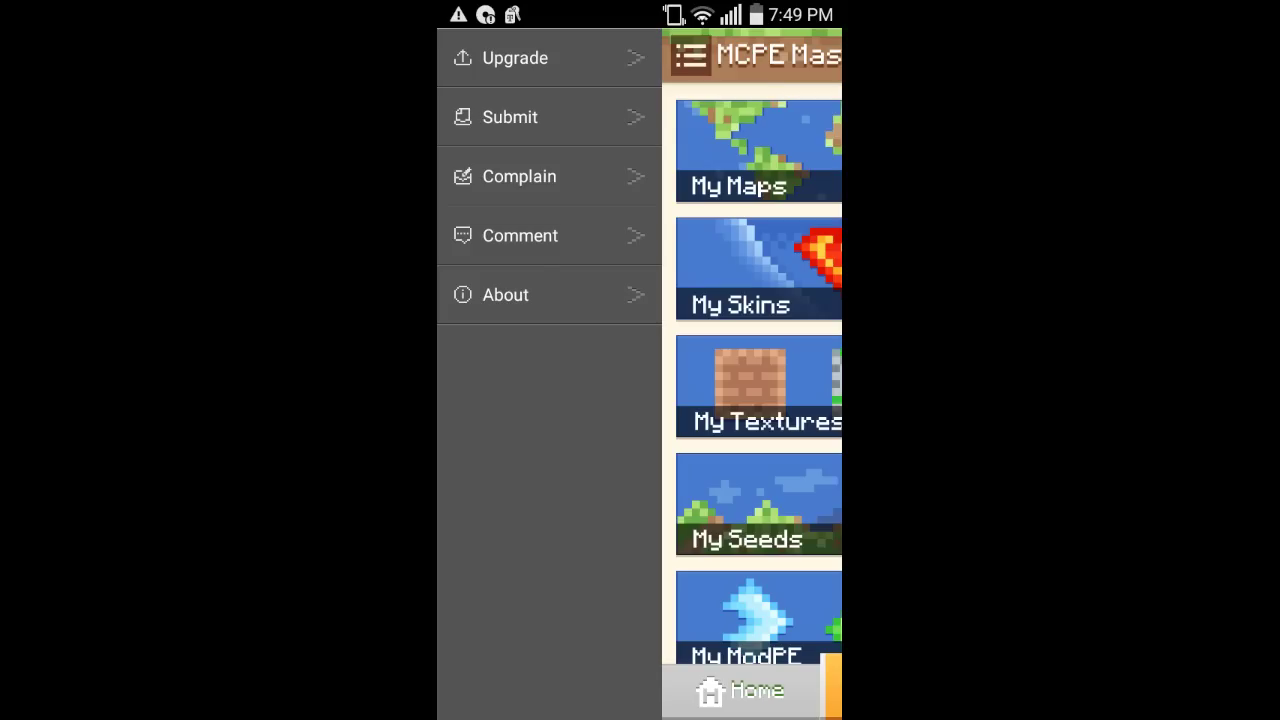
left_click(505, 294)
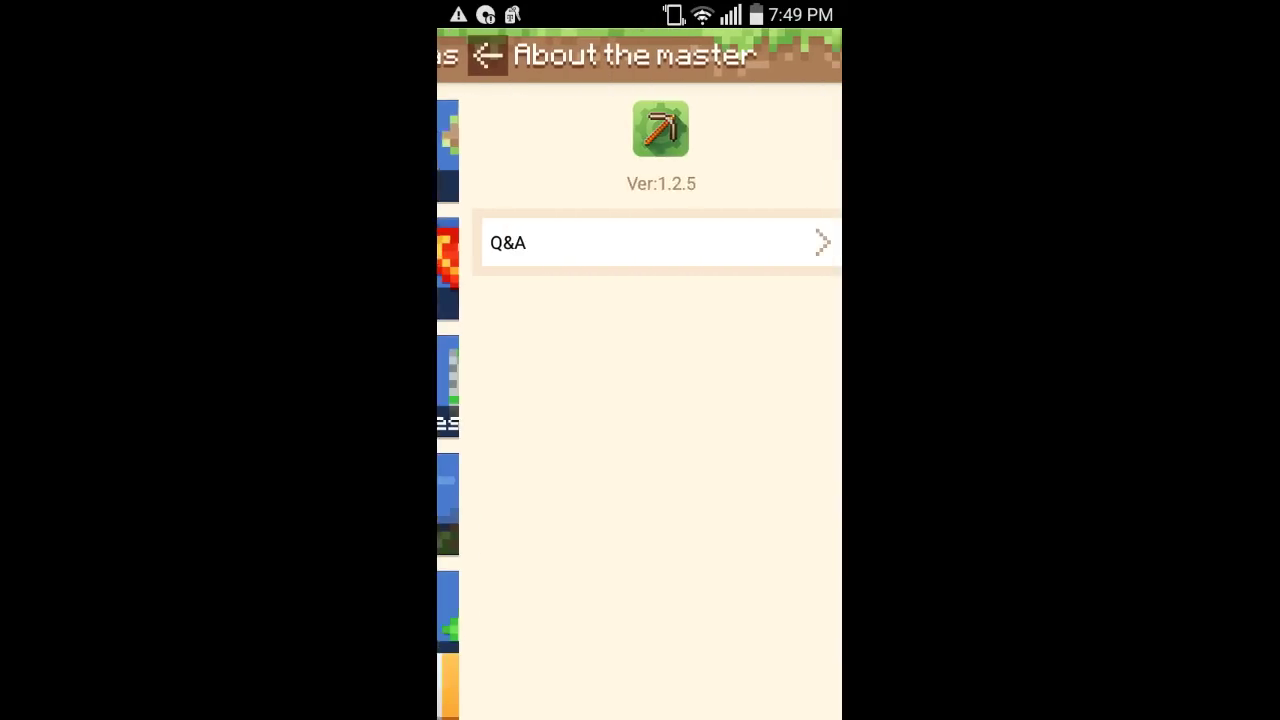
left_click(465, 55)
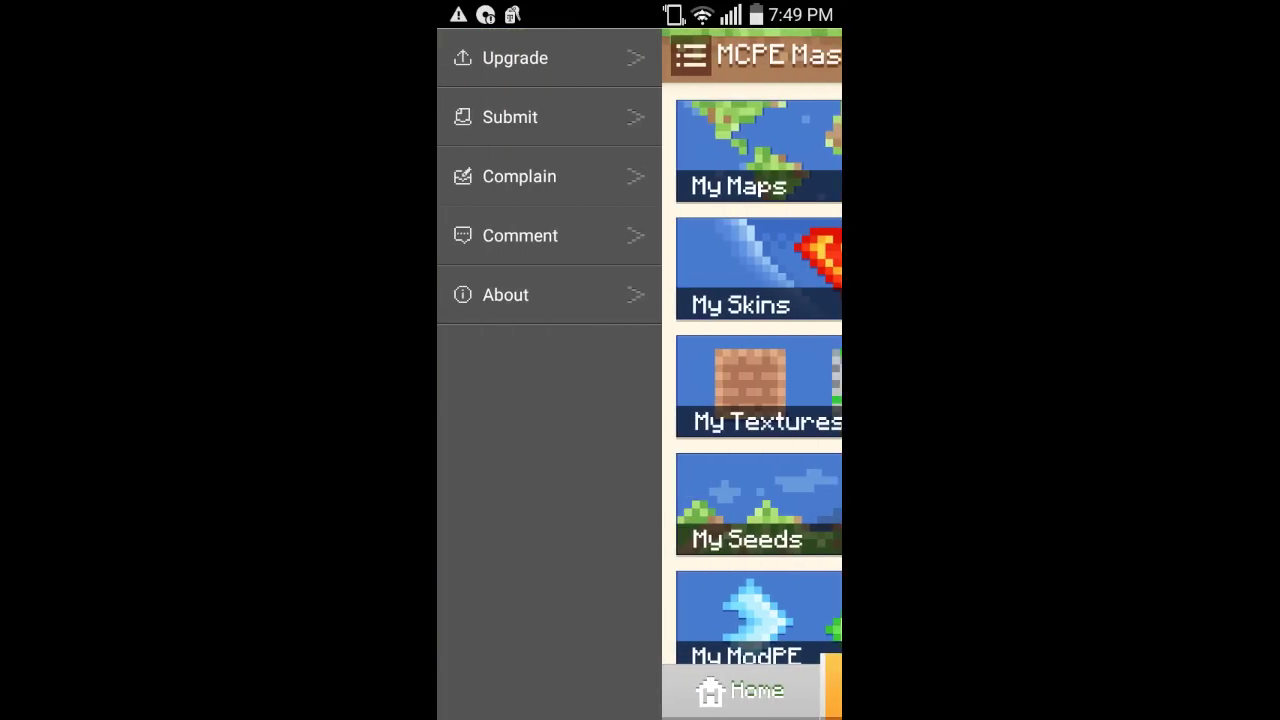
- Choose Submit in the side menu to view the map submission guide
left_click(510, 117)
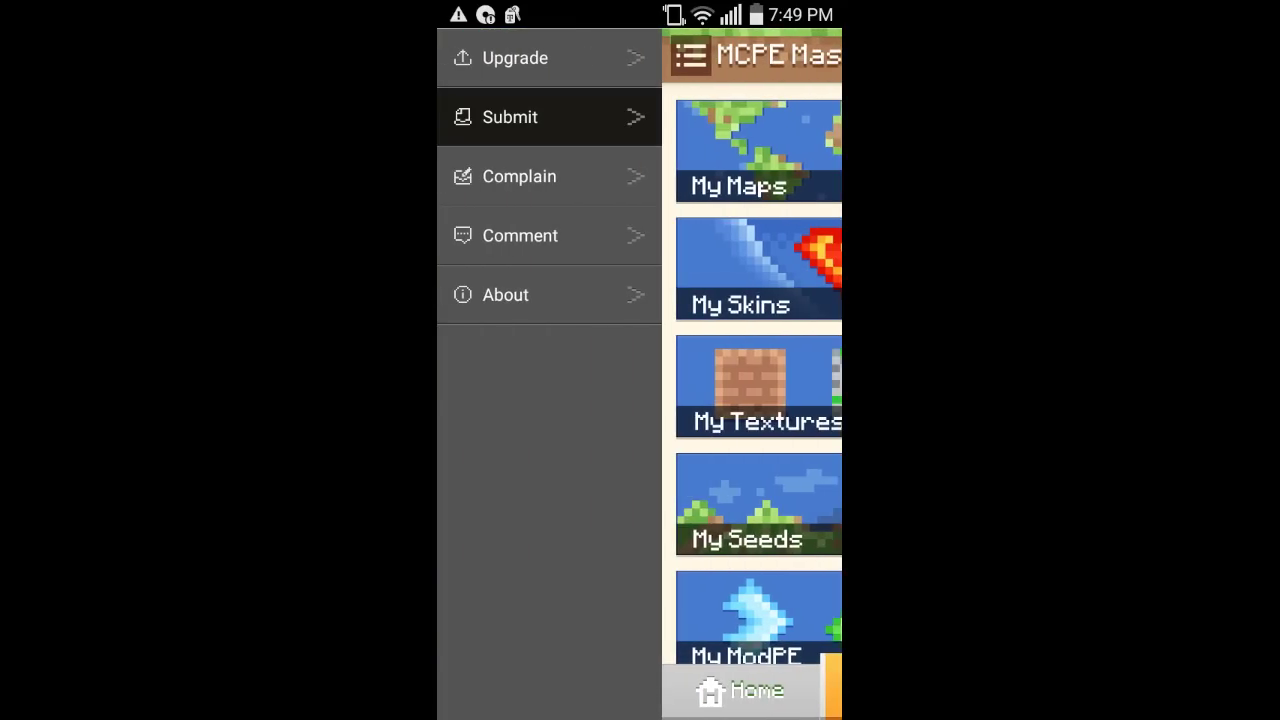